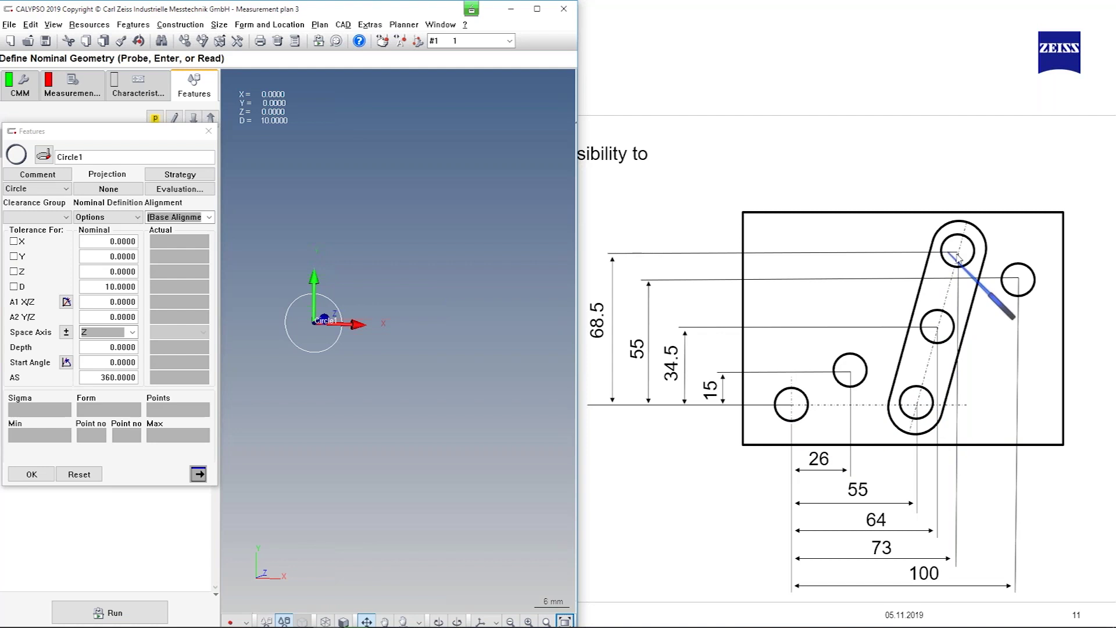
# Define Circle1's nominal geometry as a new 'Pattern with position list' pattern
pyautogui.click(131, 217)
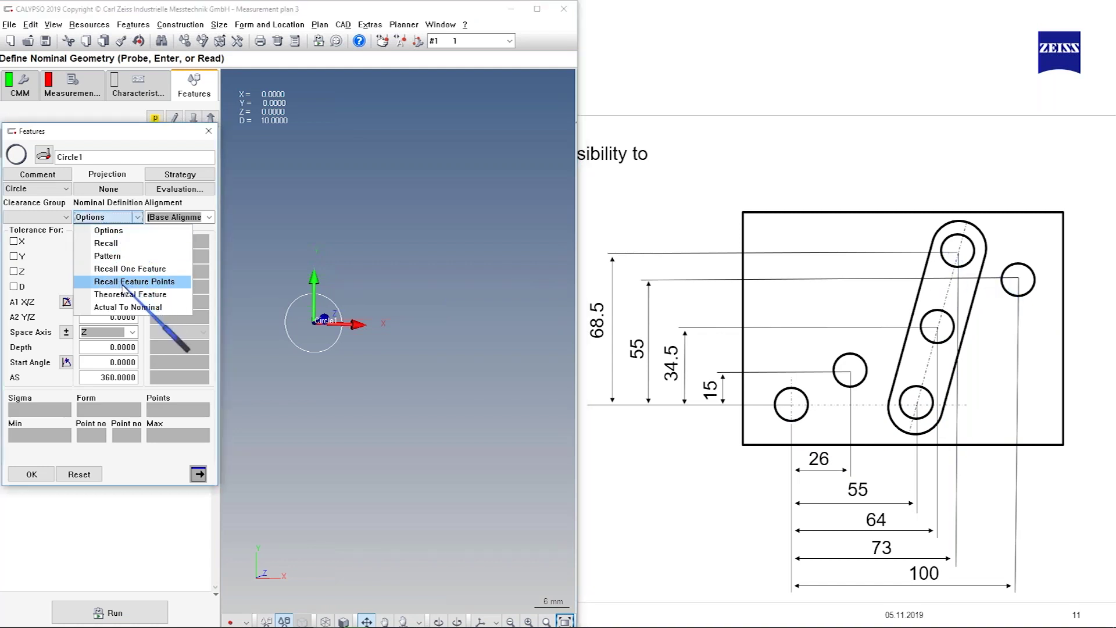
pyautogui.click(107, 255)
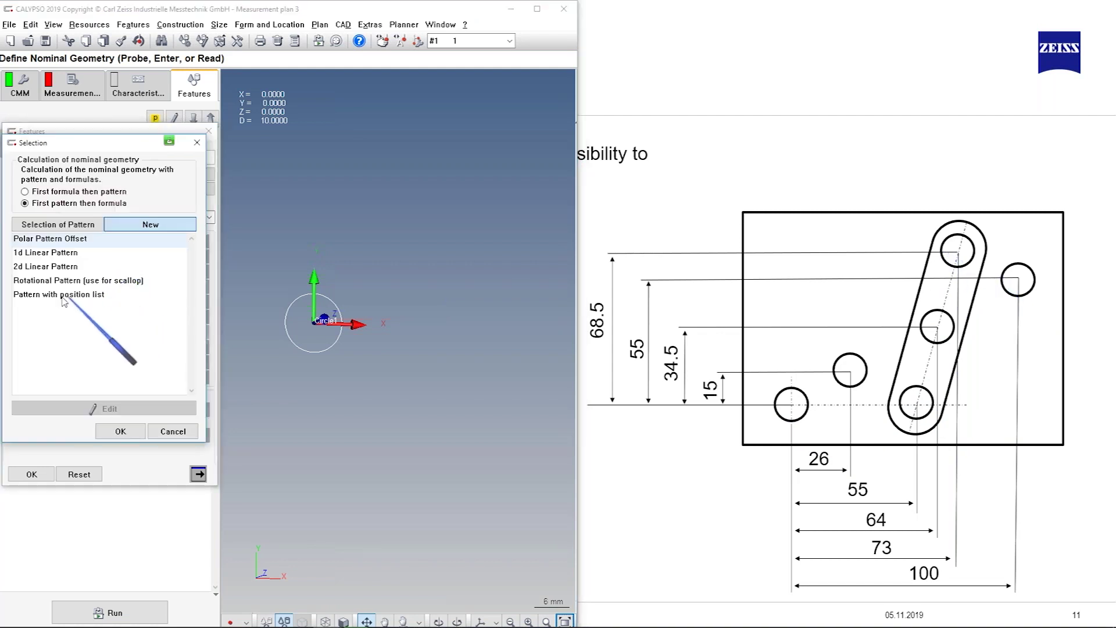
pyautogui.click(81, 296)
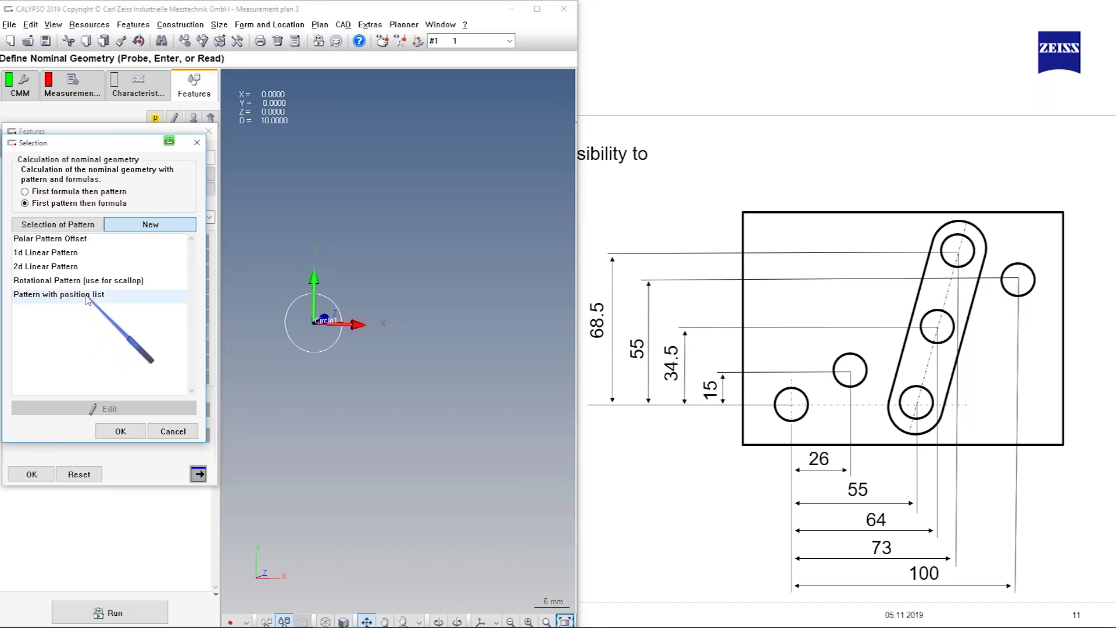
pyautogui.click(119, 432)
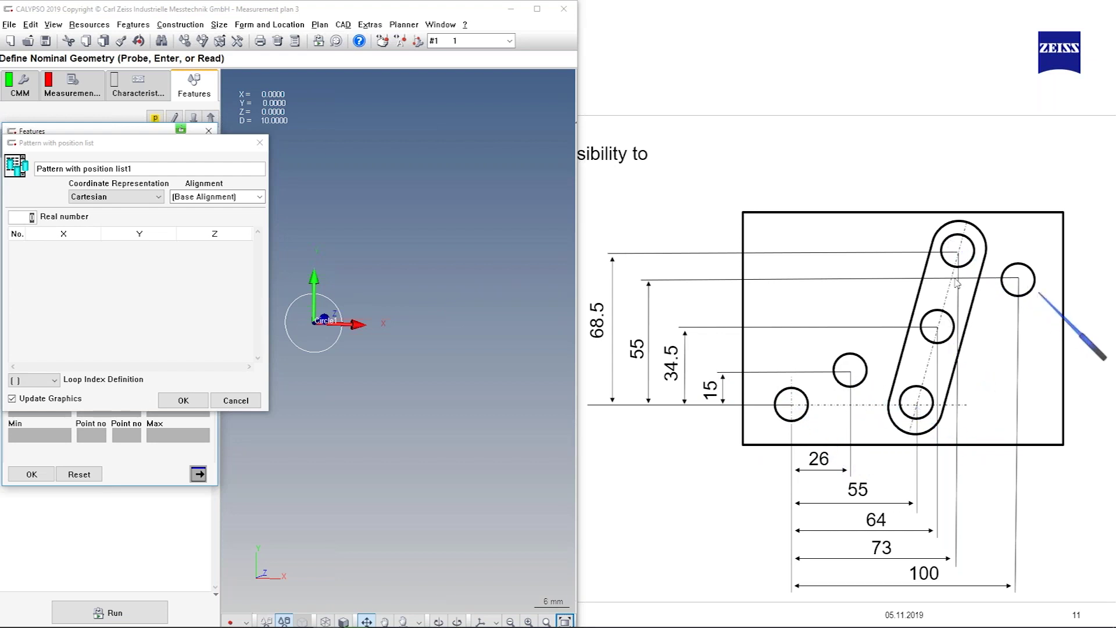
# Give the position-list pattern 6 positions and set the second position's X to 26
pyautogui.click(47, 238)
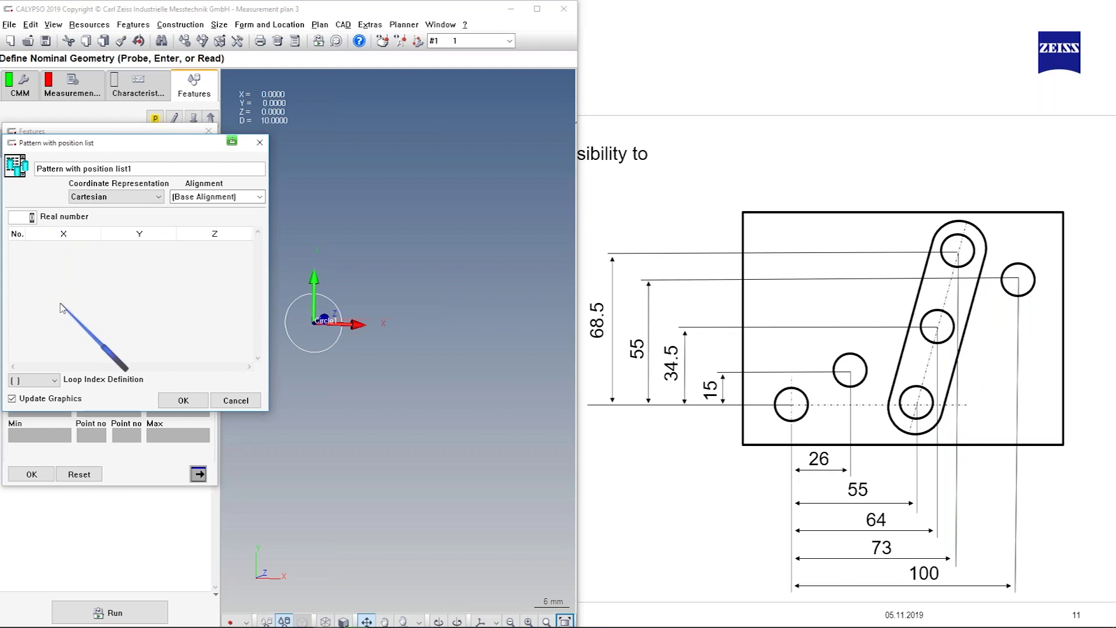
pyautogui.press('Return')
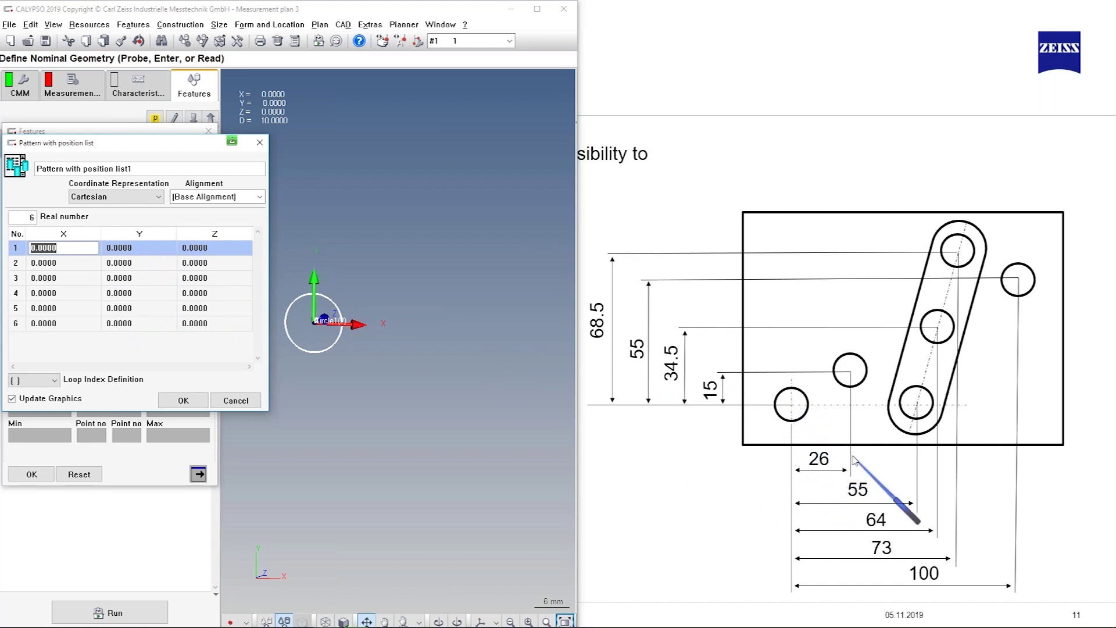
pyautogui.click(68, 263)
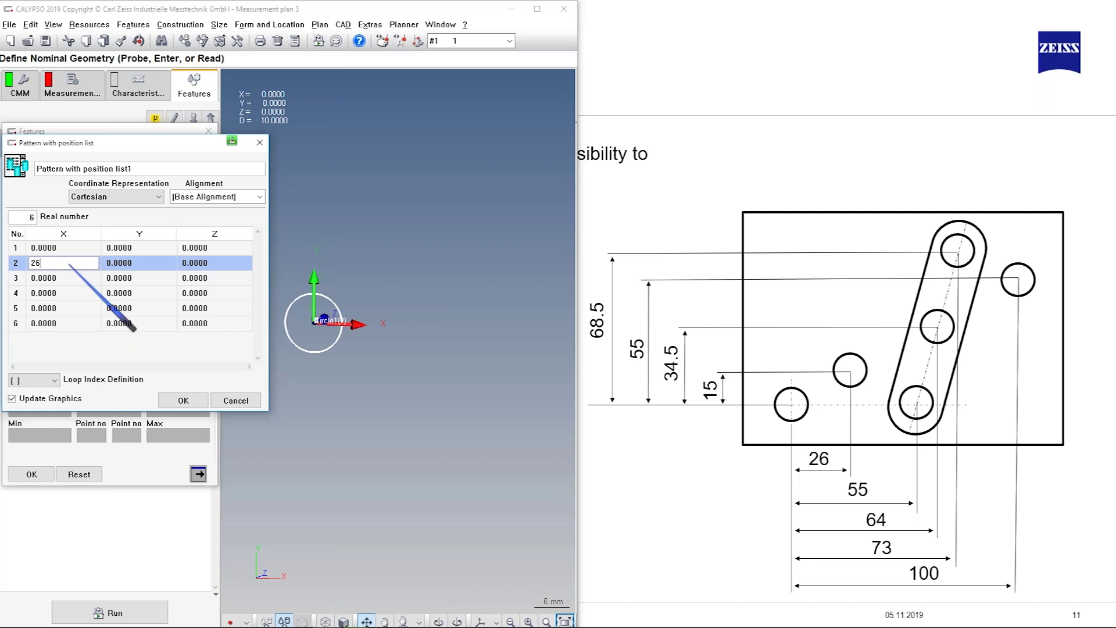
pyautogui.press('Tab')
pyautogui.press('Tab')
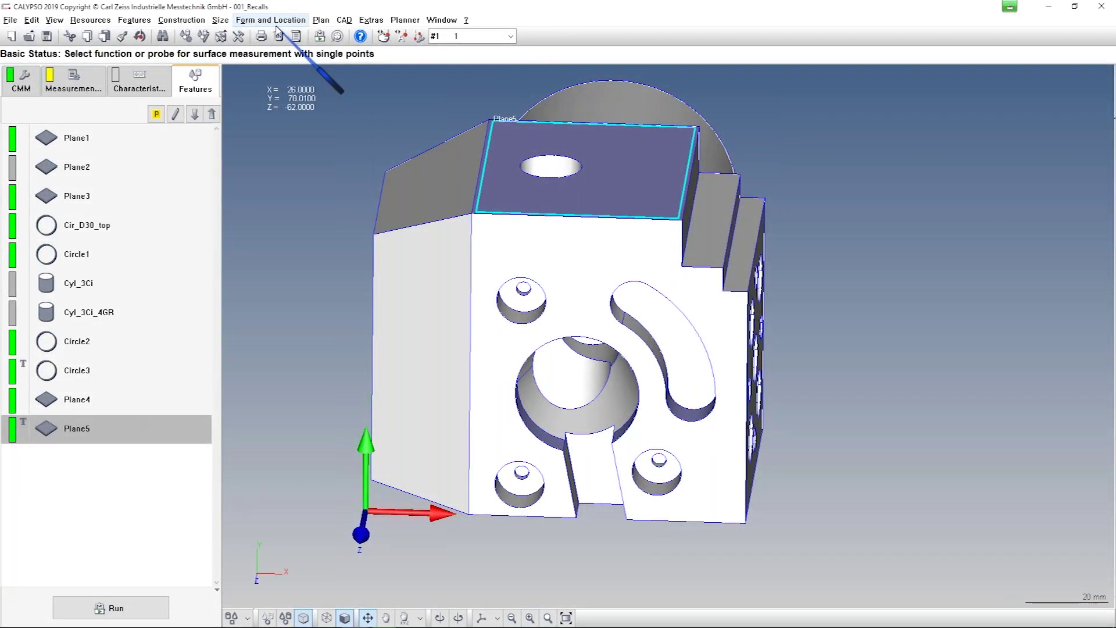
# Add two Parallelism characteristics to the plan and open Parallelism1 for editing
pyautogui.click(273, 20)
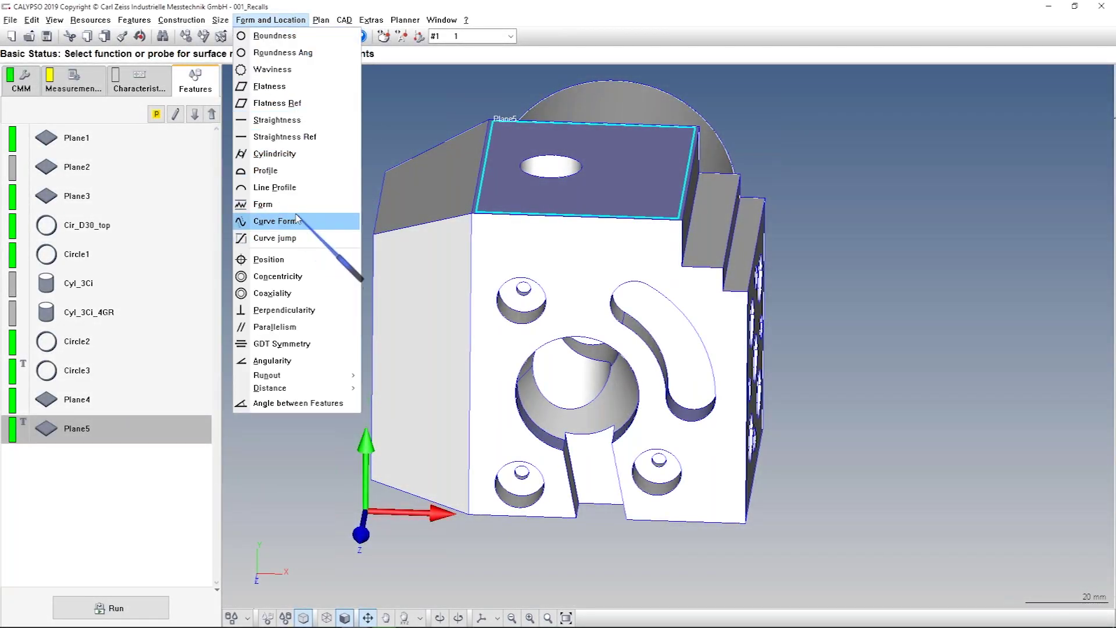
pyautogui.click(273, 326)
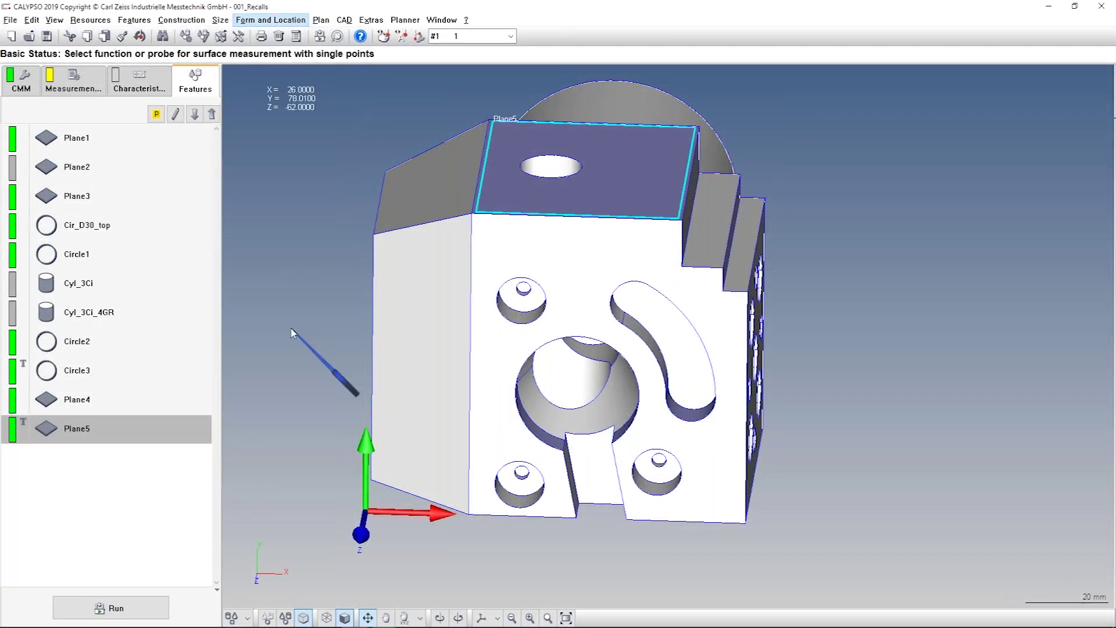
pyautogui.click(278, 21)
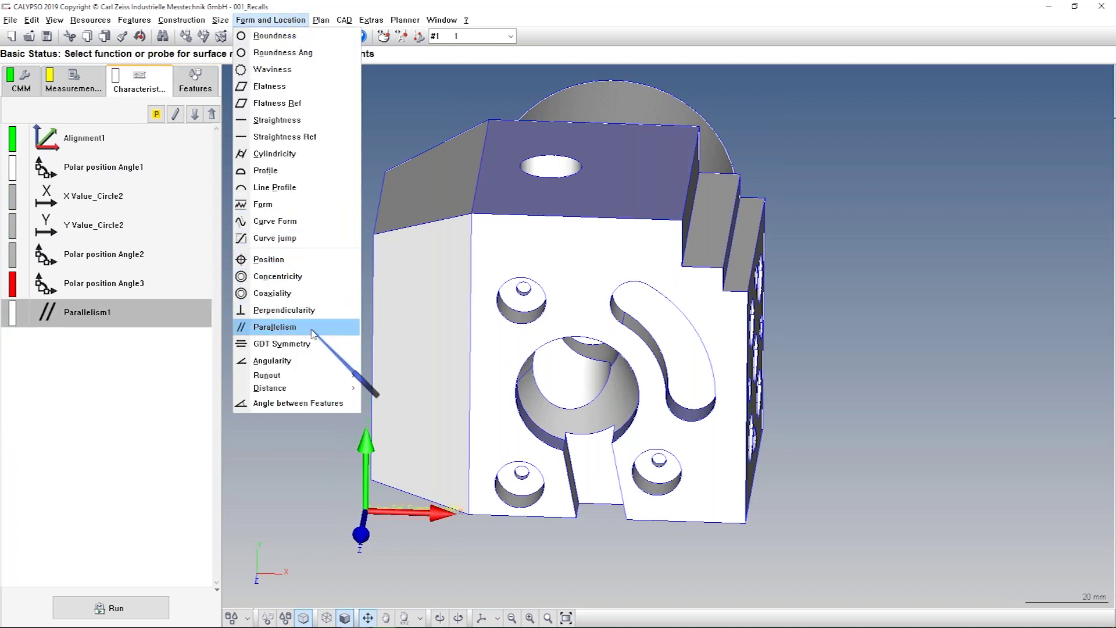
pyautogui.click(343, 323)
pyautogui.doubleClick(100, 314)
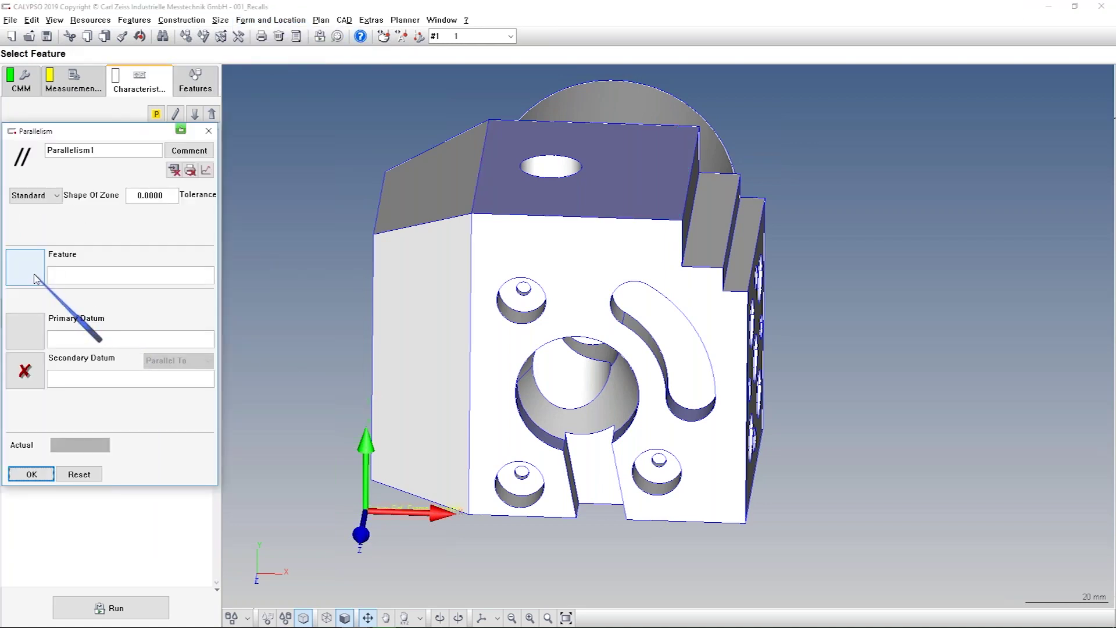
# Make Parallelism1 check Plane4 against primary datum Plane2 with tolerance 0.02
pyautogui.click(36, 273)
pyautogui.click(34, 280)
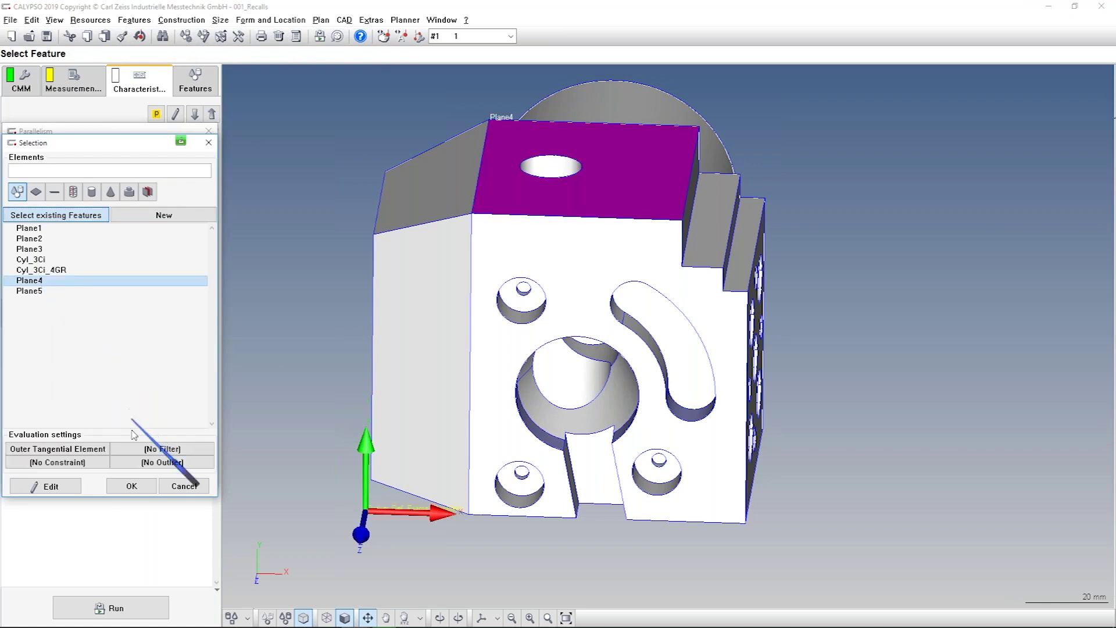
pyautogui.click(132, 486)
pyautogui.click(35, 326)
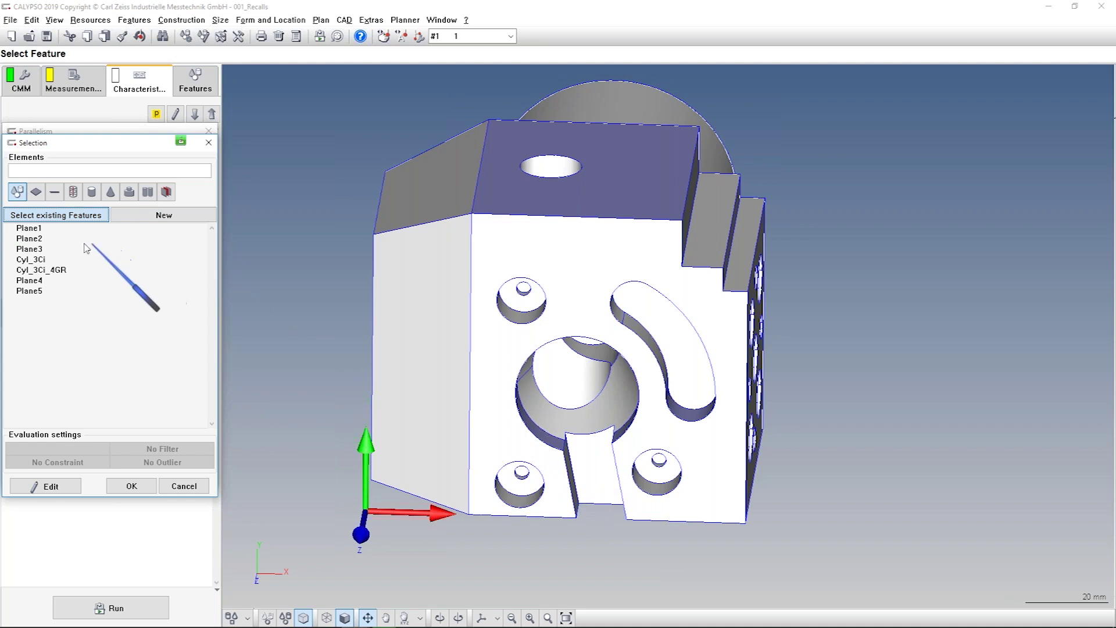
pyautogui.click(45, 241)
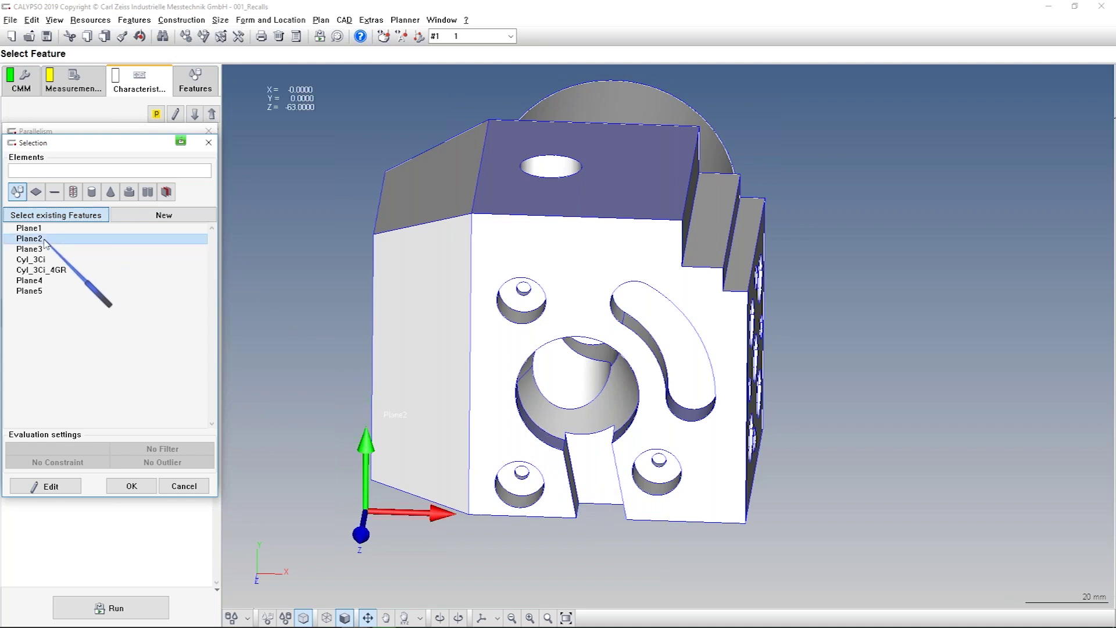
pyautogui.click(146, 486)
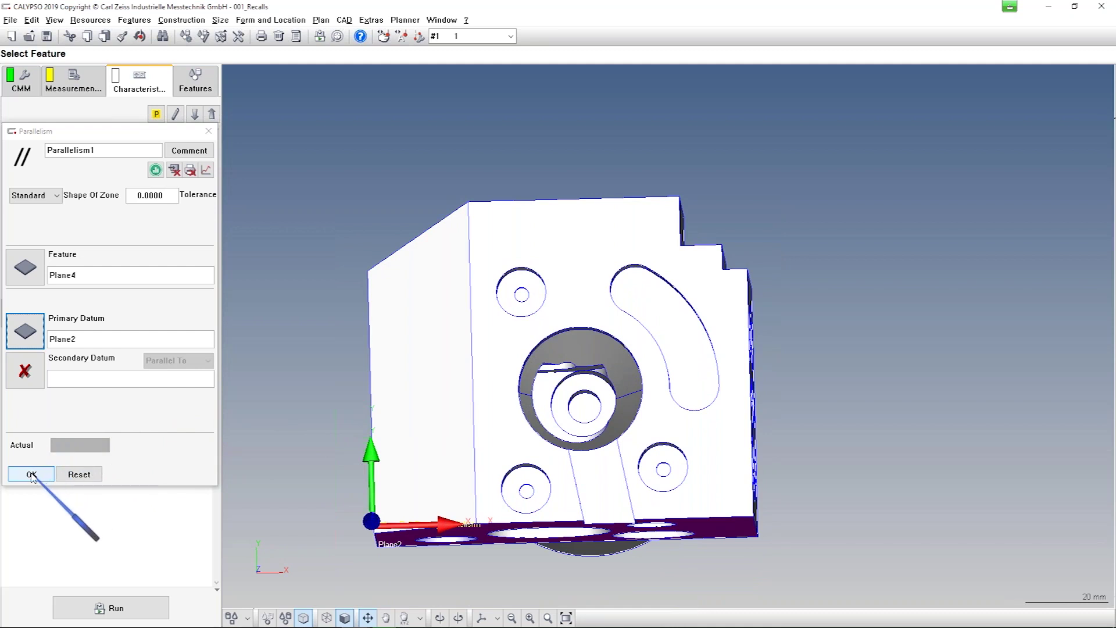
pyautogui.click(149, 195)
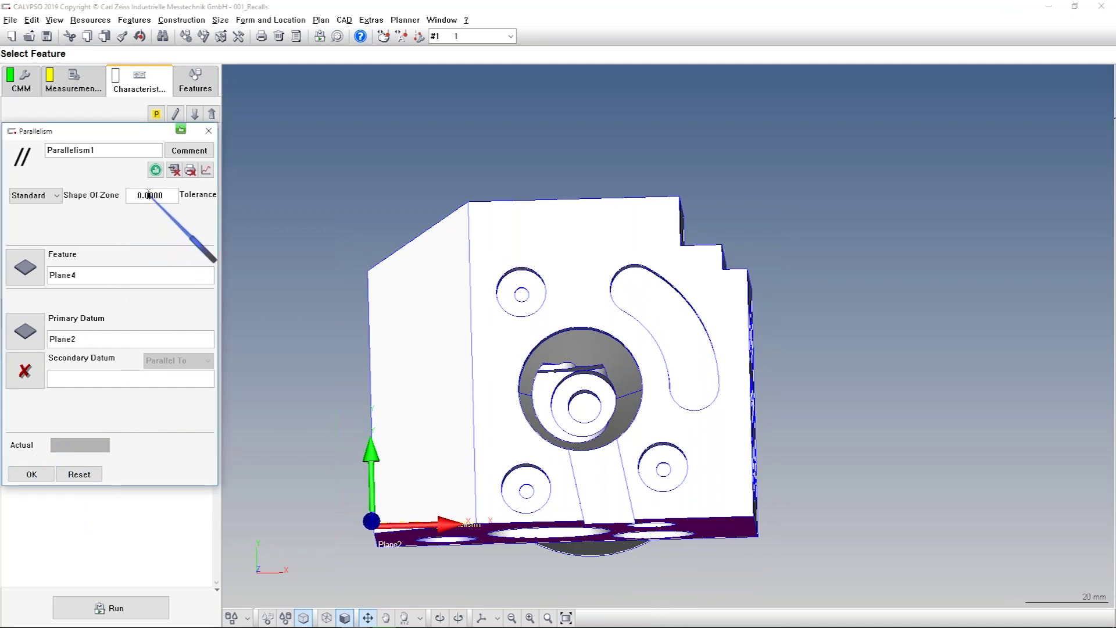
# Close Parallelism1 and set Plane5 as the feature Parallelism2 checks
pyautogui.click(31, 474)
pyautogui.doubleClick(88, 341)
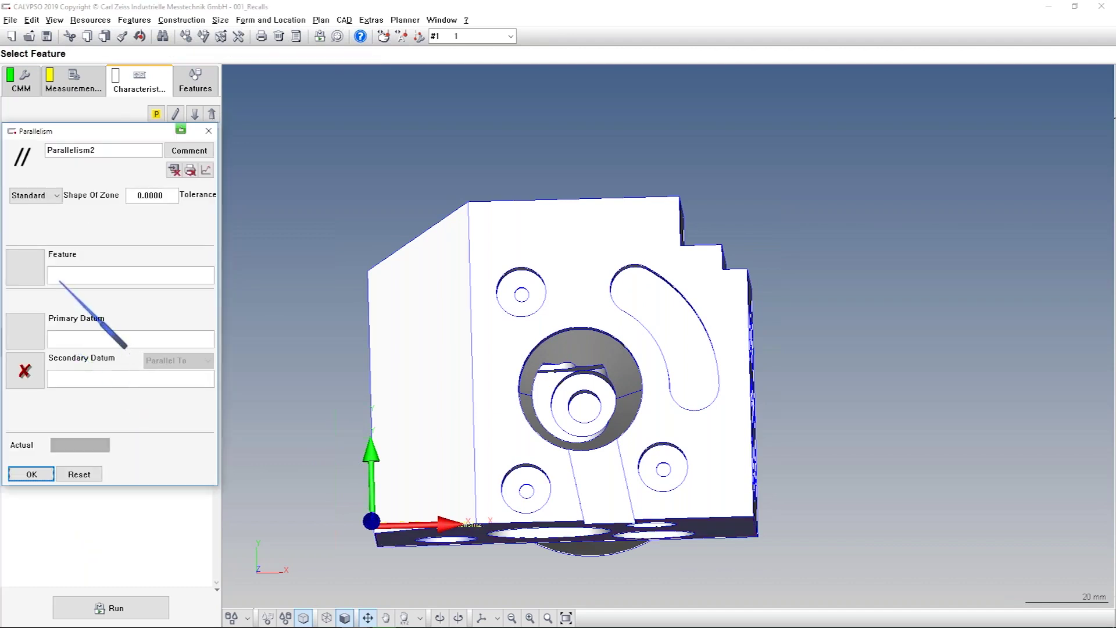
pyautogui.click(31, 273)
pyautogui.click(36, 291)
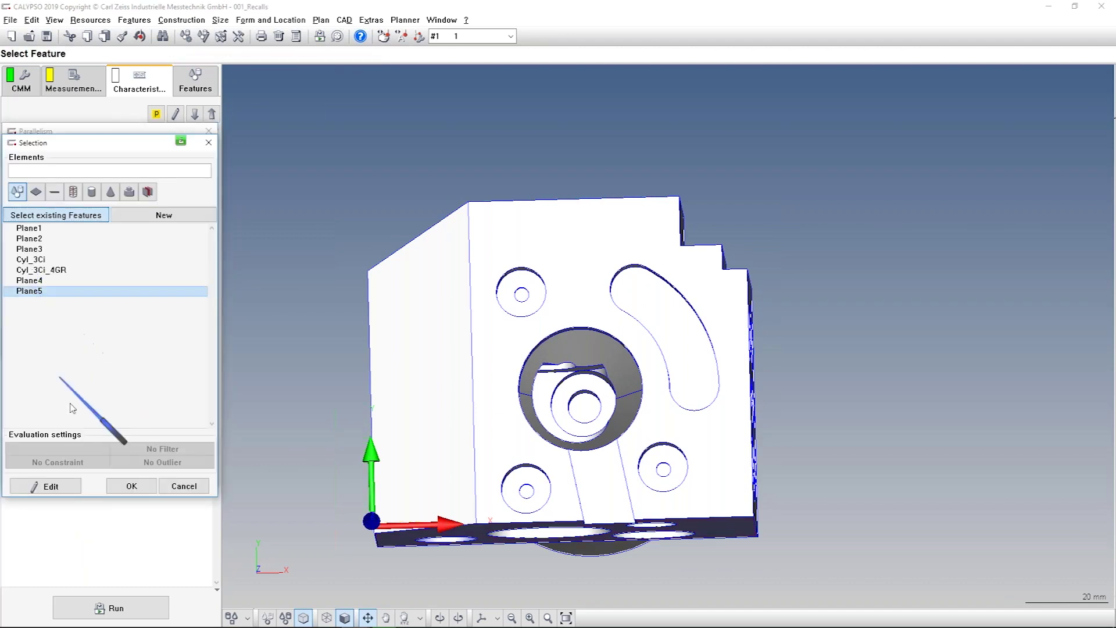
pyautogui.click(130, 487)
# Give Parallelism2 primary datum Plane2 and tolerance 0.02, then select both parallelism rows
pyautogui.click(25, 331)
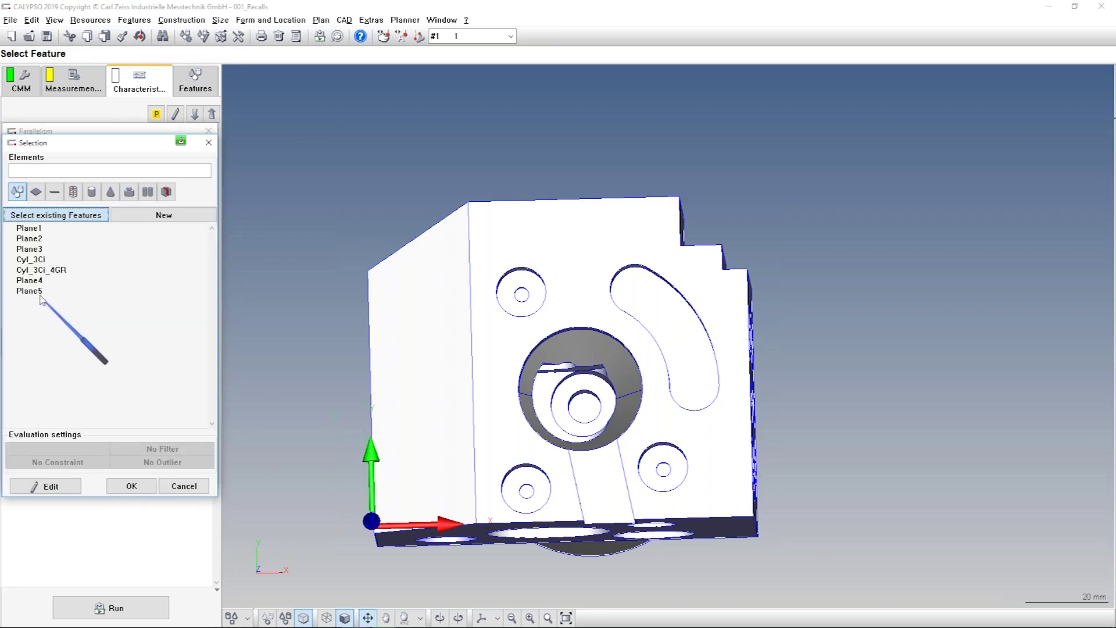
pyautogui.click(37, 292)
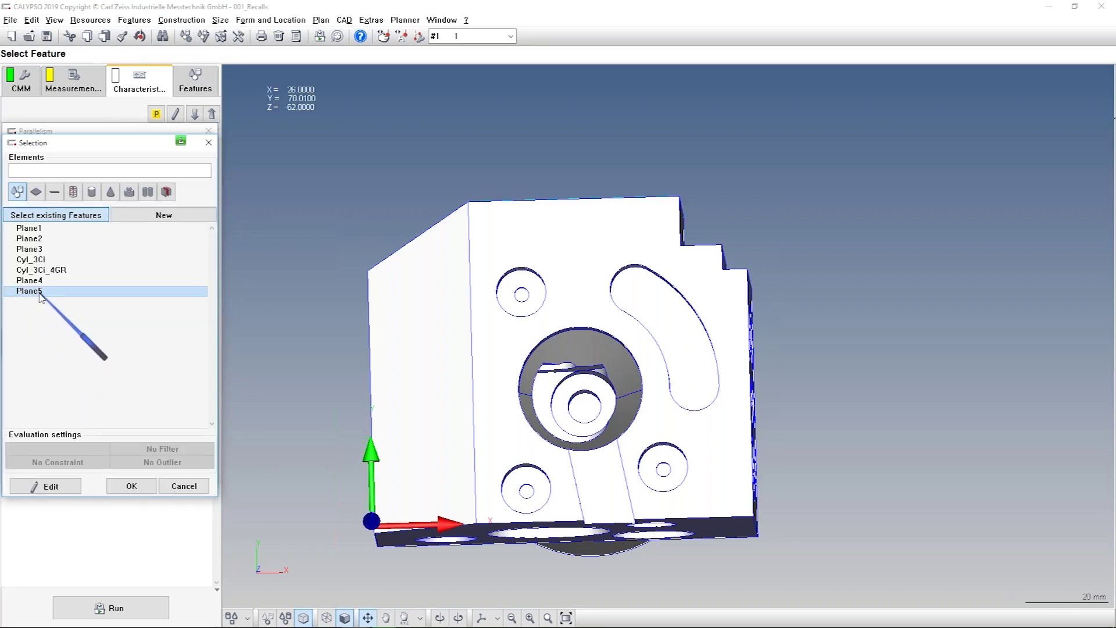
pyautogui.click(41, 239)
pyautogui.click(131, 486)
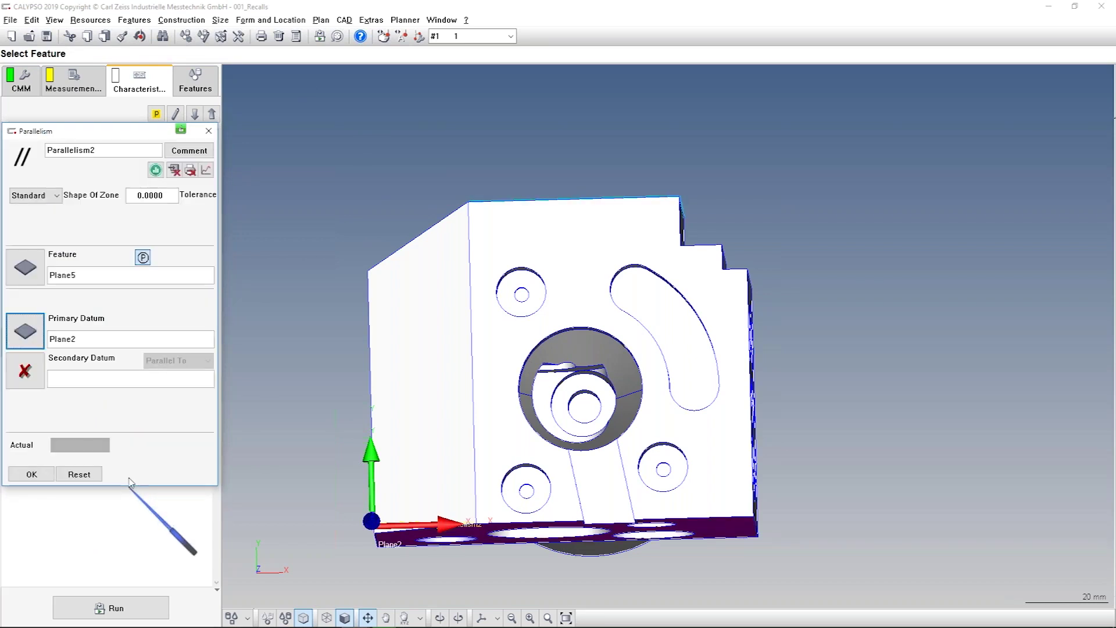
pyautogui.click(150, 196)
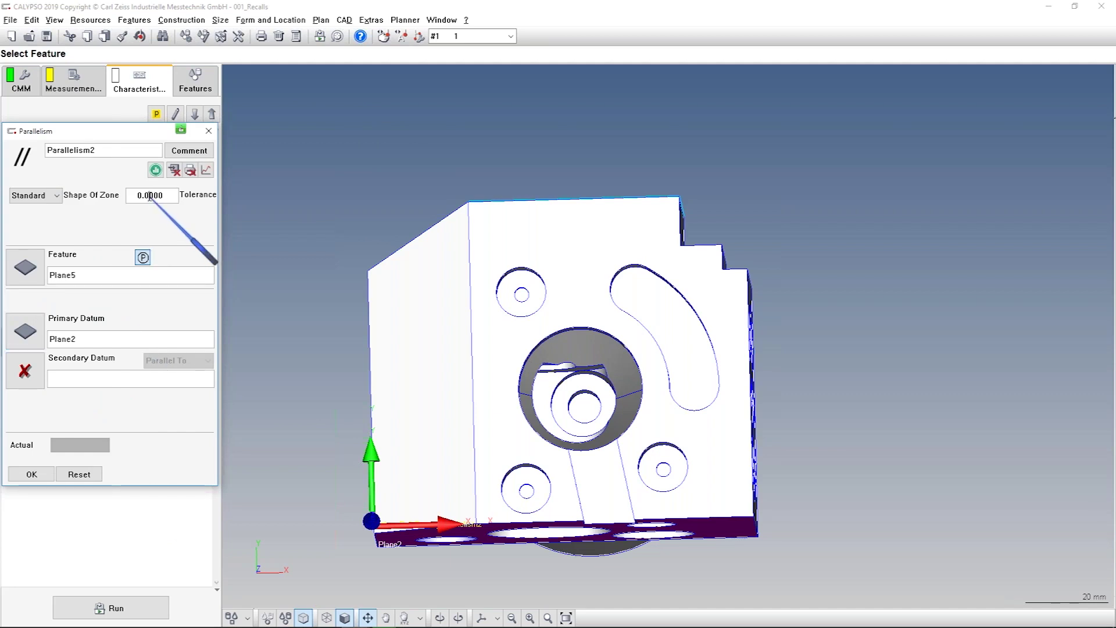
pyautogui.click(32, 474)
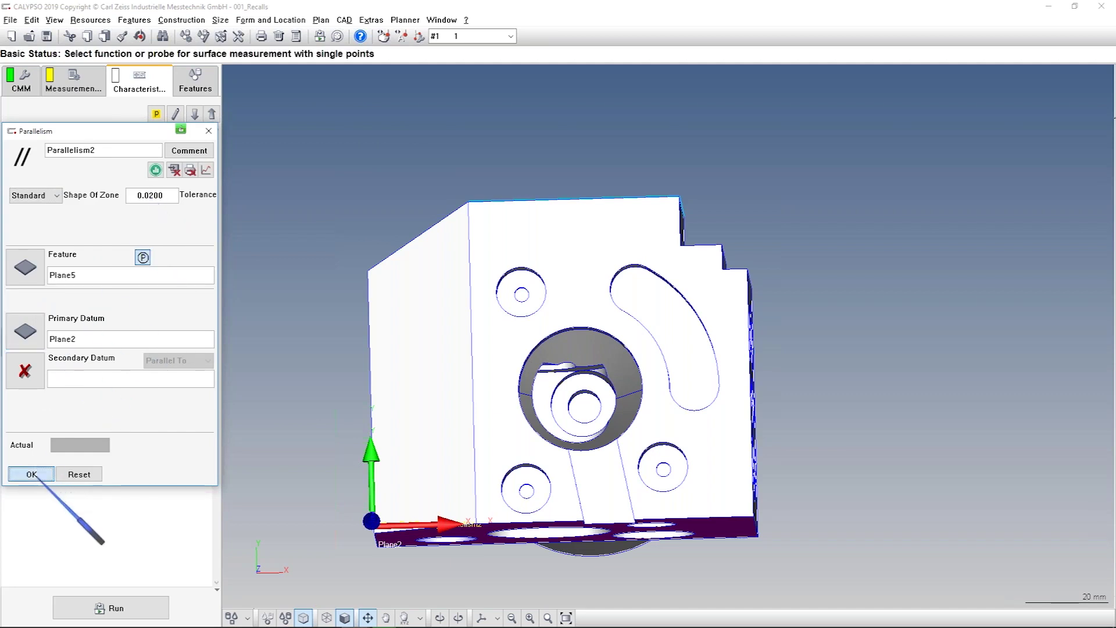
pyautogui.keyDown('shift'); pyautogui.click(63, 315); pyautogui.keyUp('shift')
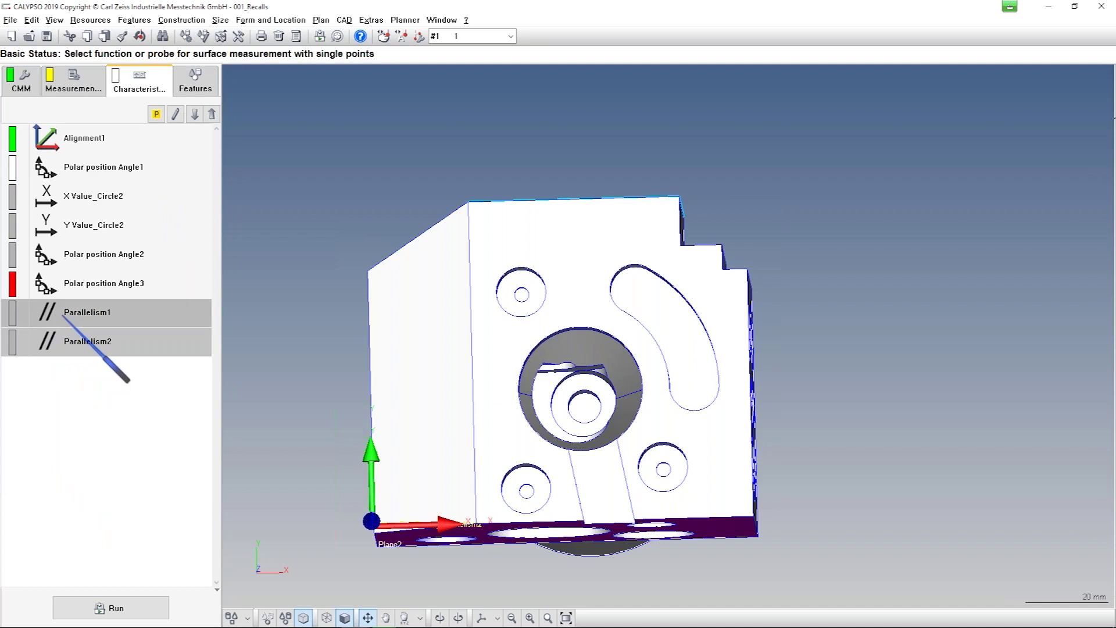
# Execute both Parallelism characteristics and plot Parallelism1's result: 0.0205 against 0.0200 tolerance
pyautogui.rightClick(102, 330)
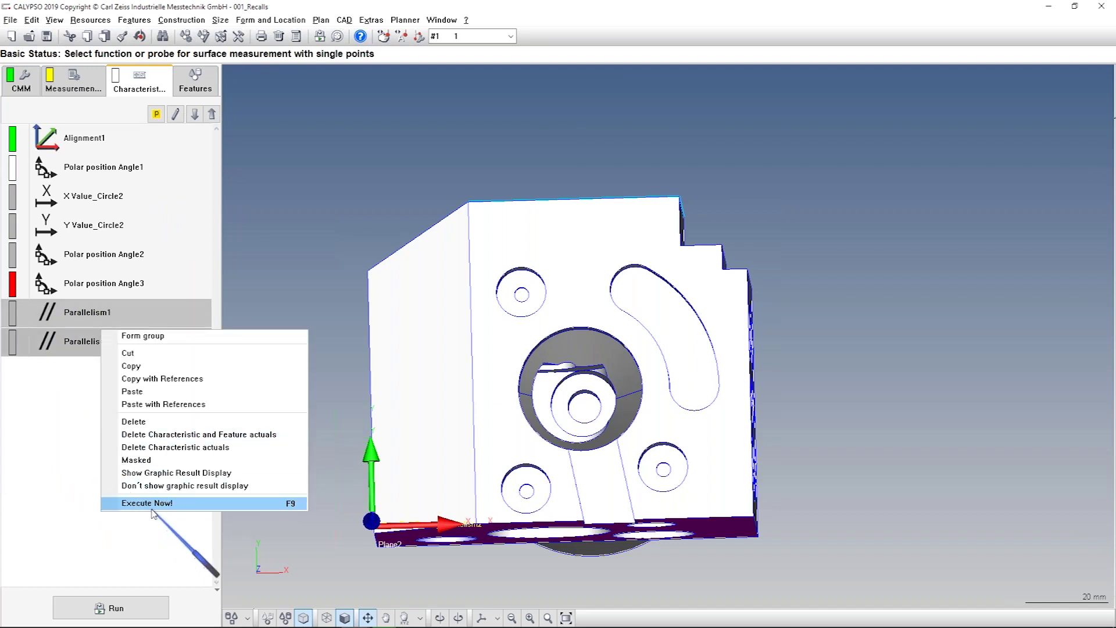
pyautogui.click(152, 503)
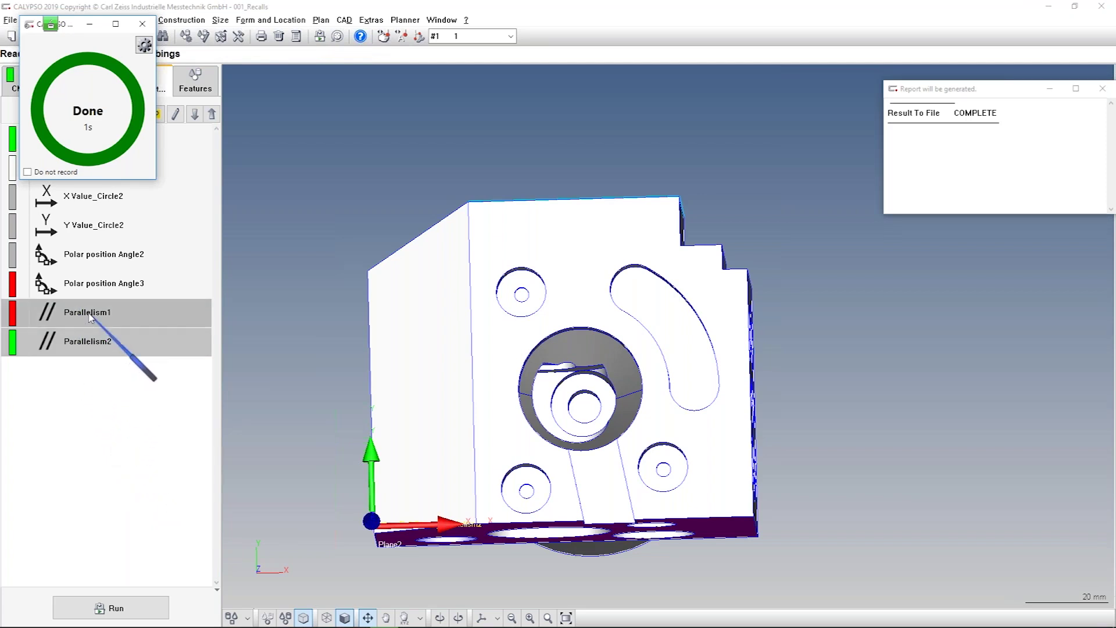
pyautogui.doubleClick(86, 340)
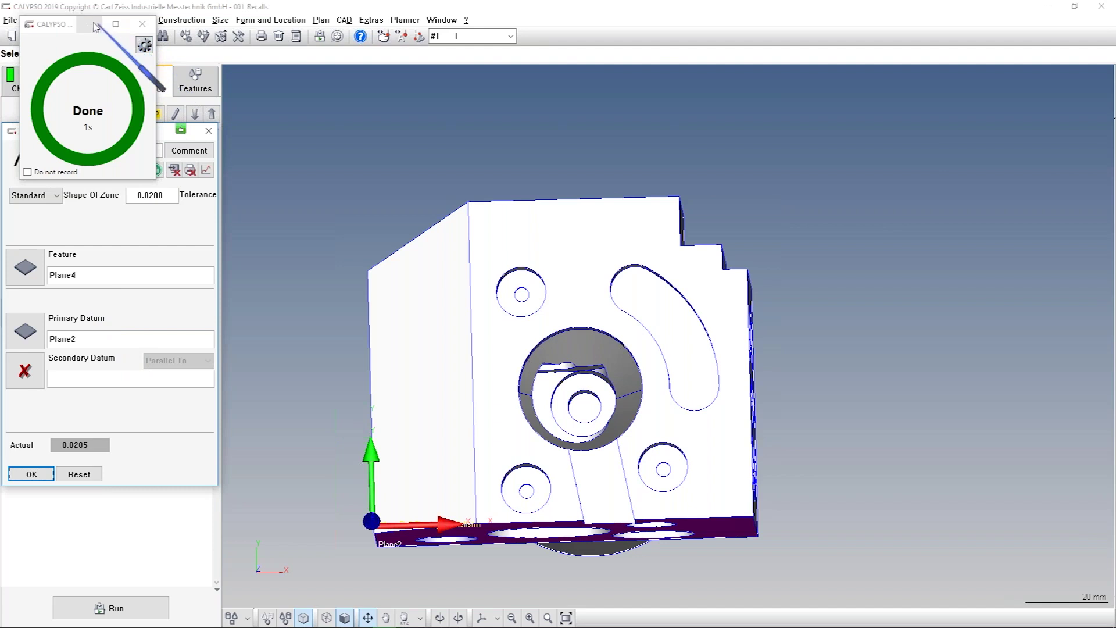
pyautogui.click(143, 23)
pyautogui.click(155, 170)
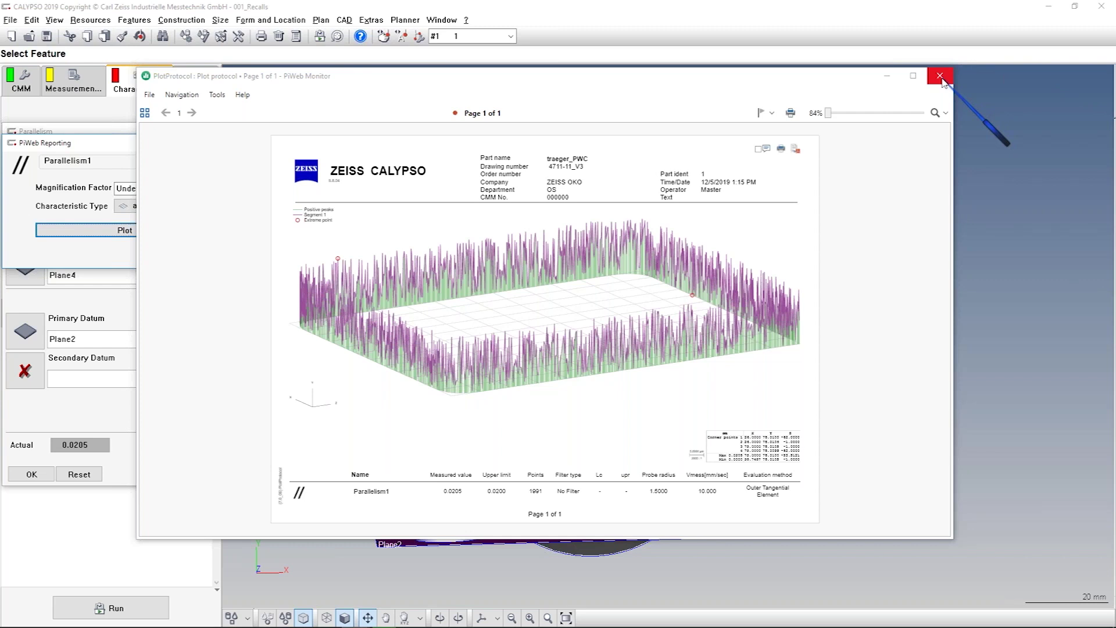
# Close Parallelism1's plot, then plot Parallelism2's result: actual 0.0007 against 0.0200 tolerance
pyautogui.click(941, 77)
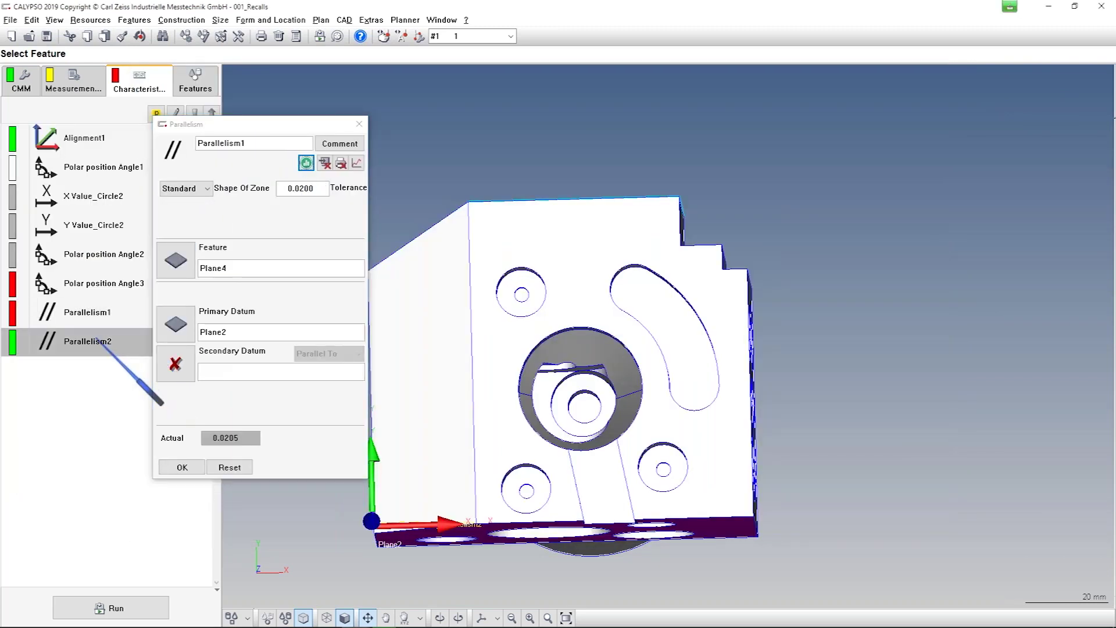
pyautogui.doubleClick(100, 342)
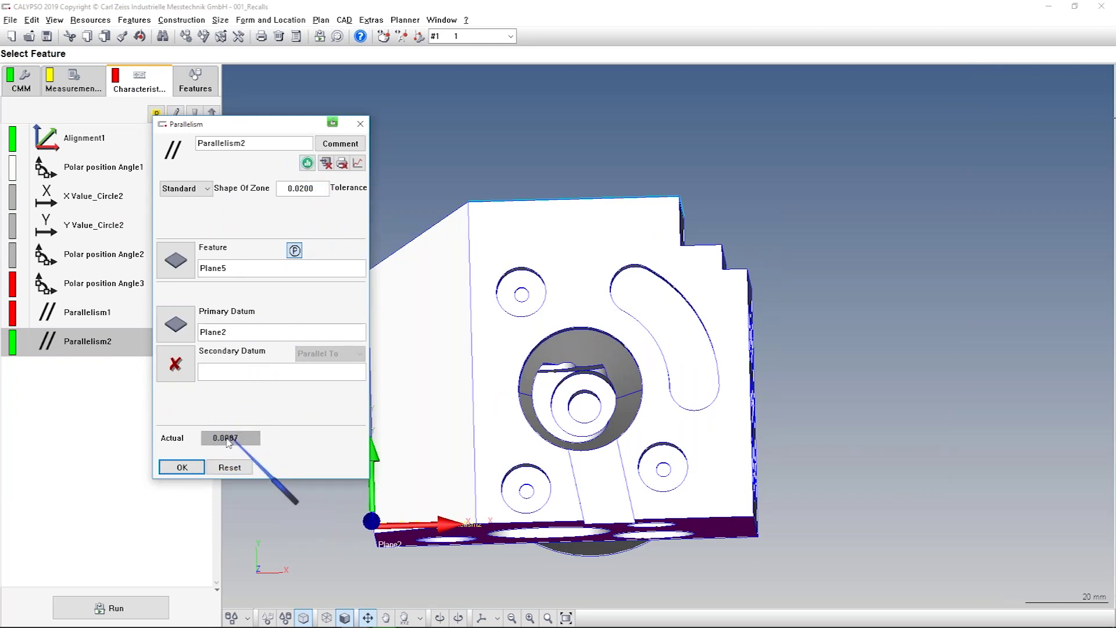
pyautogui.click(182, 467)
pyautogui.doubleClick(86, 343)
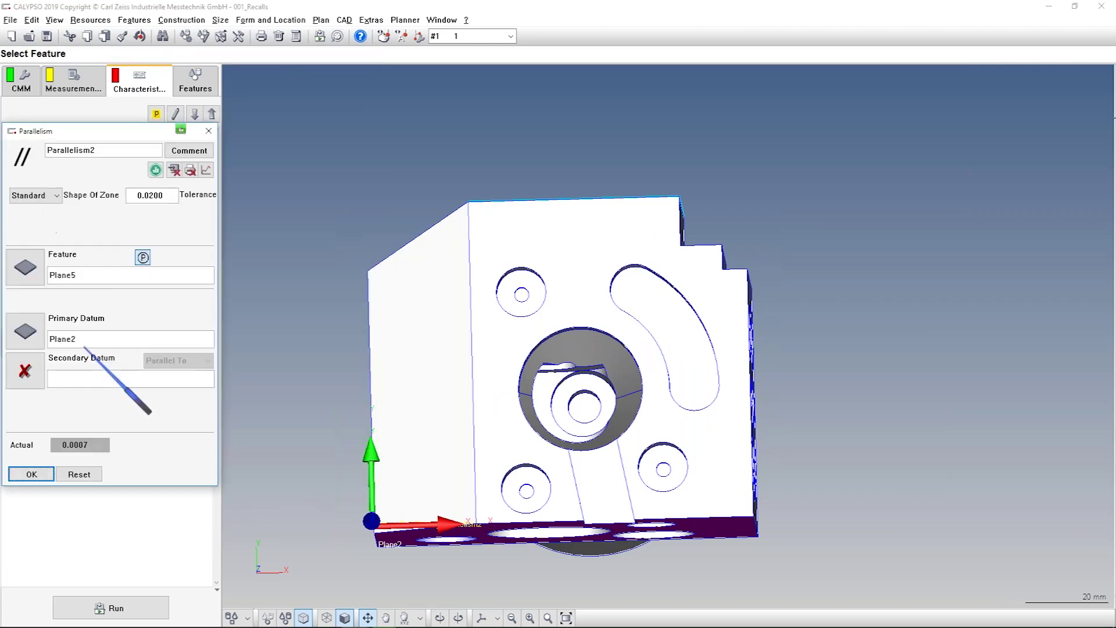
pyautogui.click(156, 170)
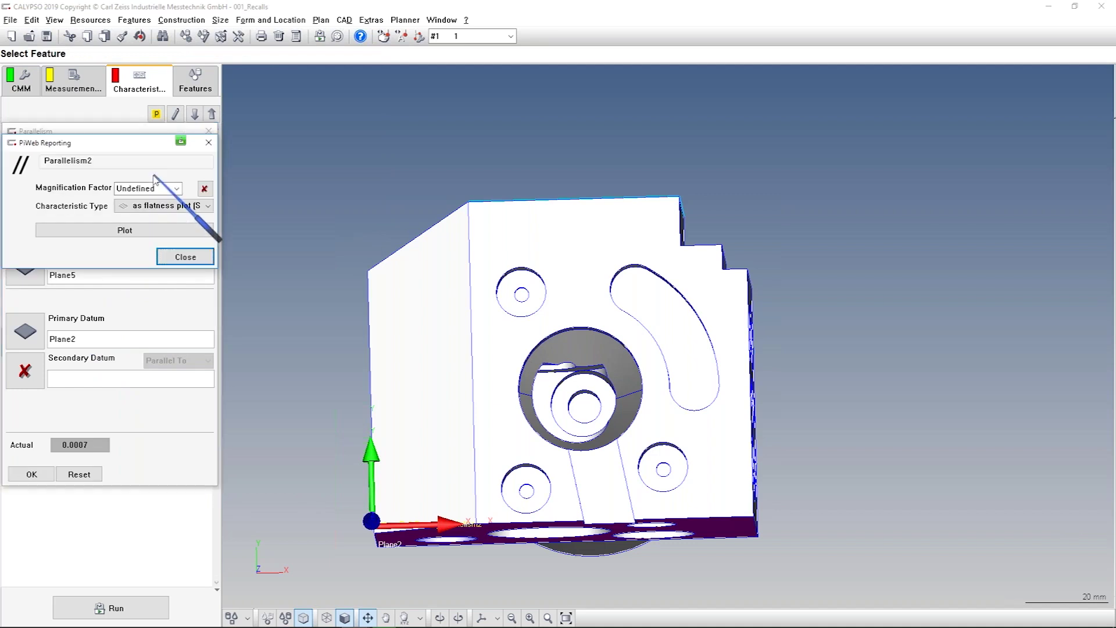
pyautogui.click(140, 232)
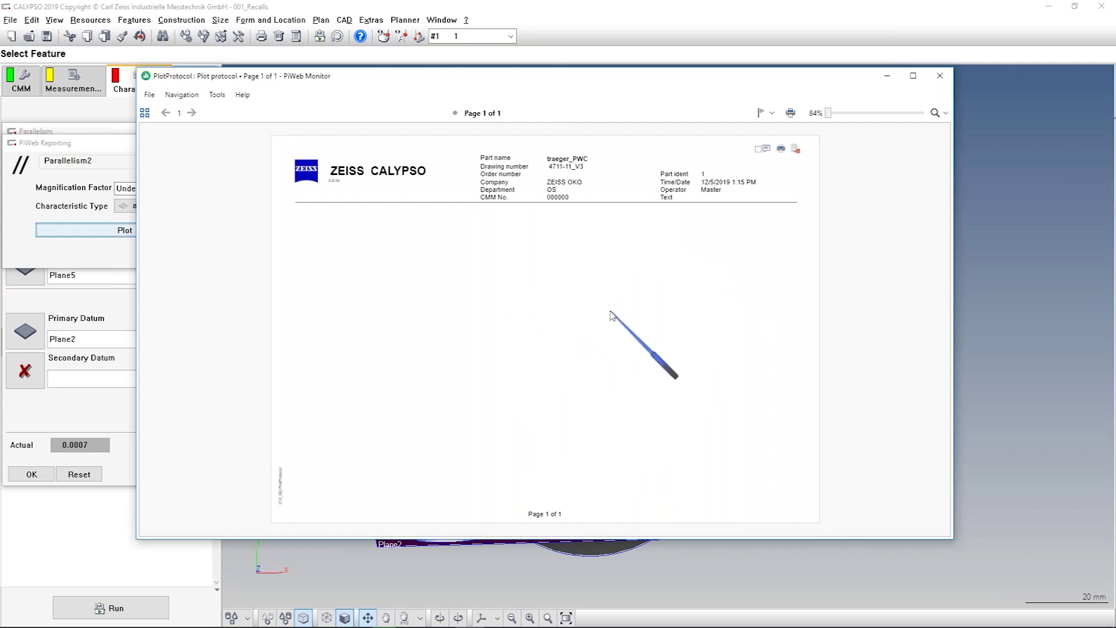
pyautogui.click(940, 76)
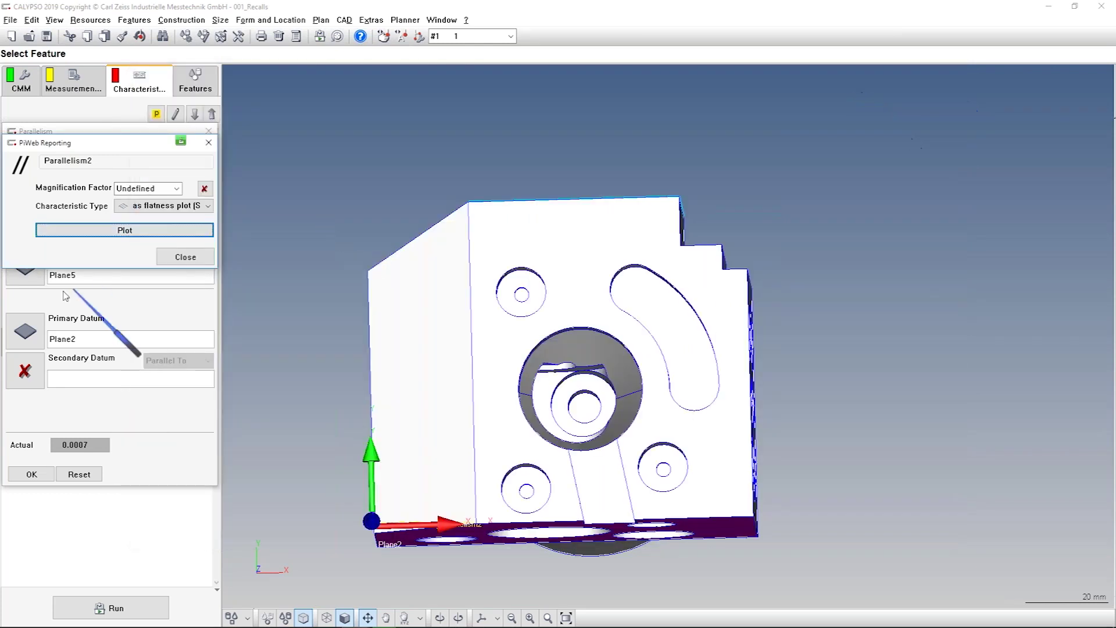
pyautogui.click(185, 257)
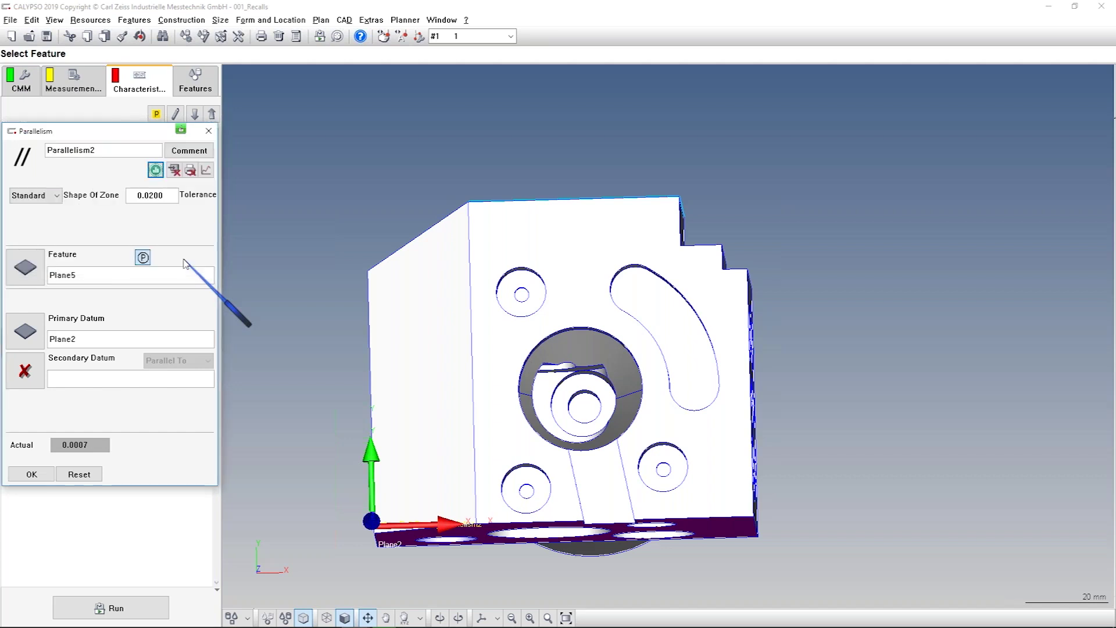
# Close Parallelism2 and open cylinder Cyl_3Ci (diameter 15, depth 20 along Y)
pyautogui.click(32, 474)
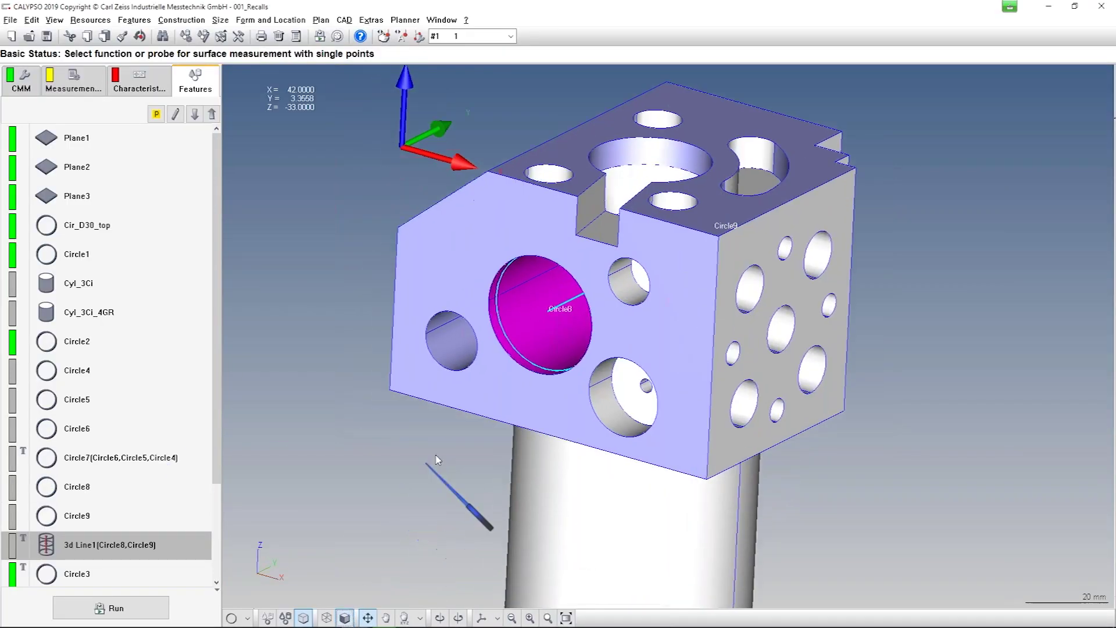
pyautogui.doubleClick(80, 294)
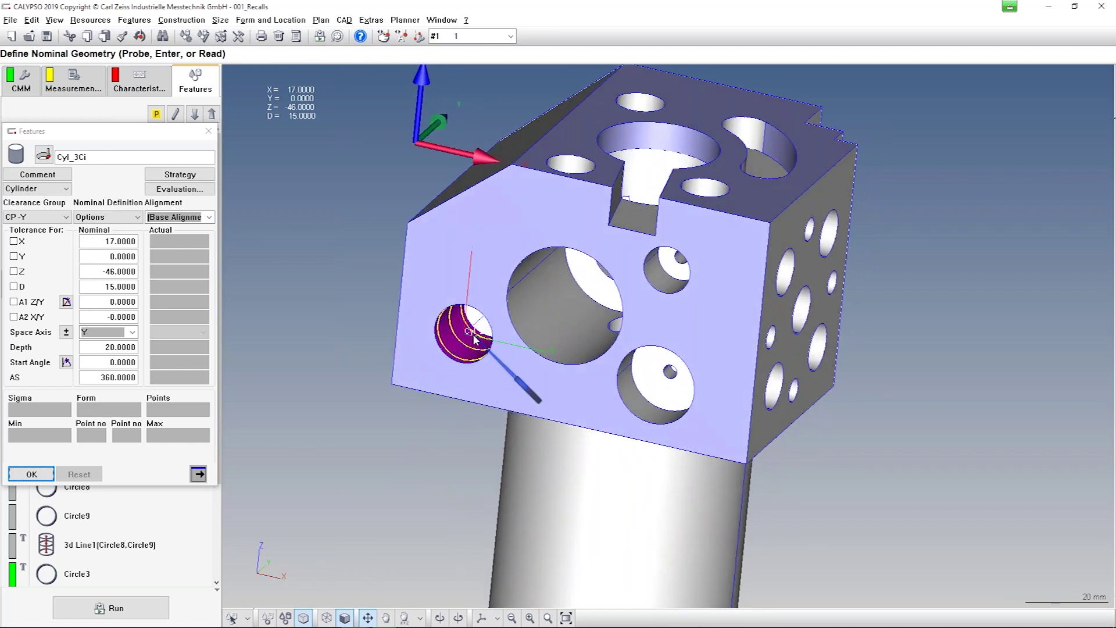
# Keep Cyl_3Ci unchanged and add Cylindricity1 evaluating that cylinder
pyautogui.click(32, 474)
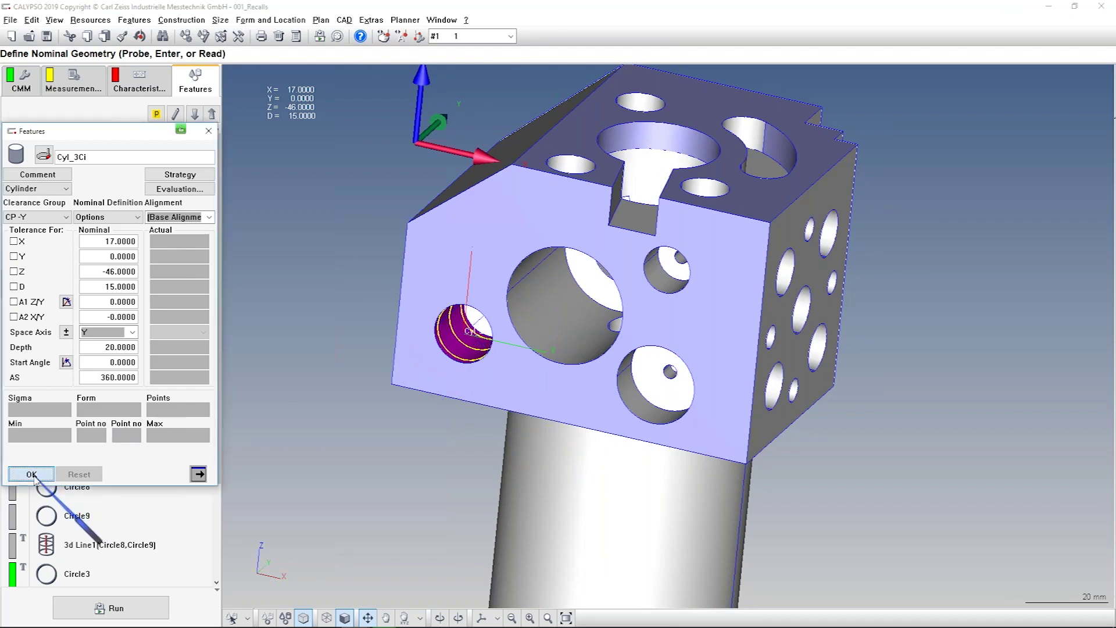
pyautogui.click(271, 19)
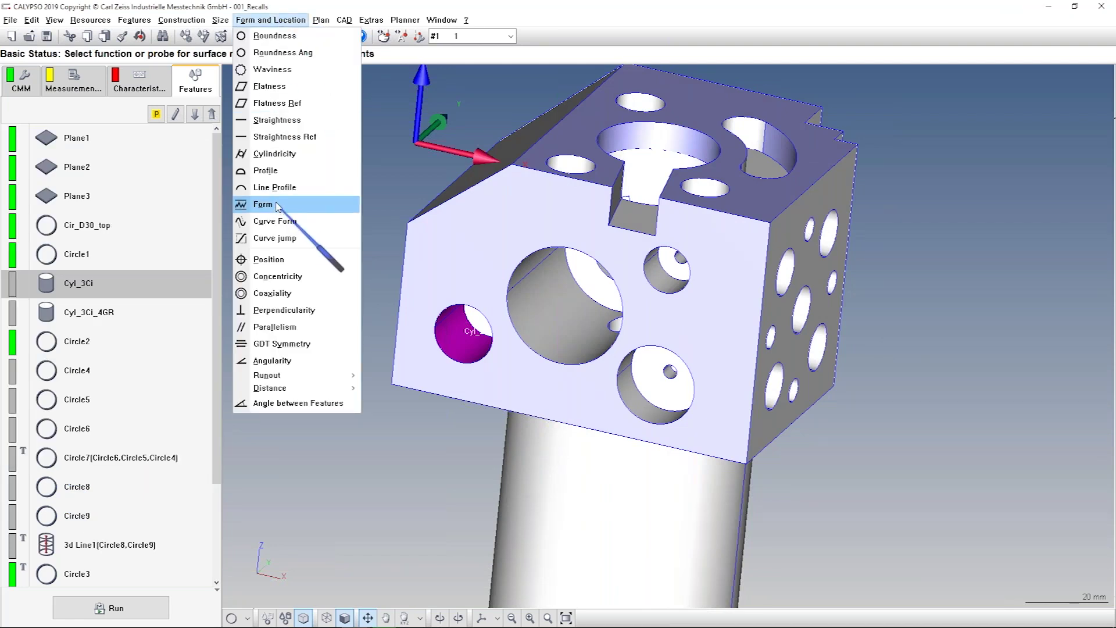
pyautogui.click(284, 152)
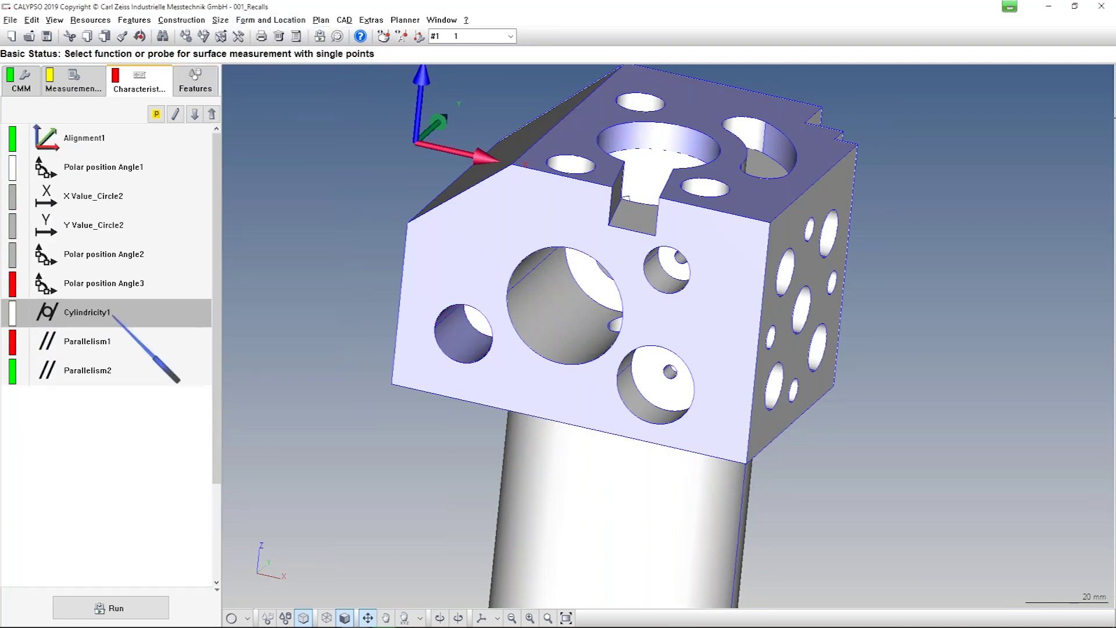
pyautogui.click(30, 278)
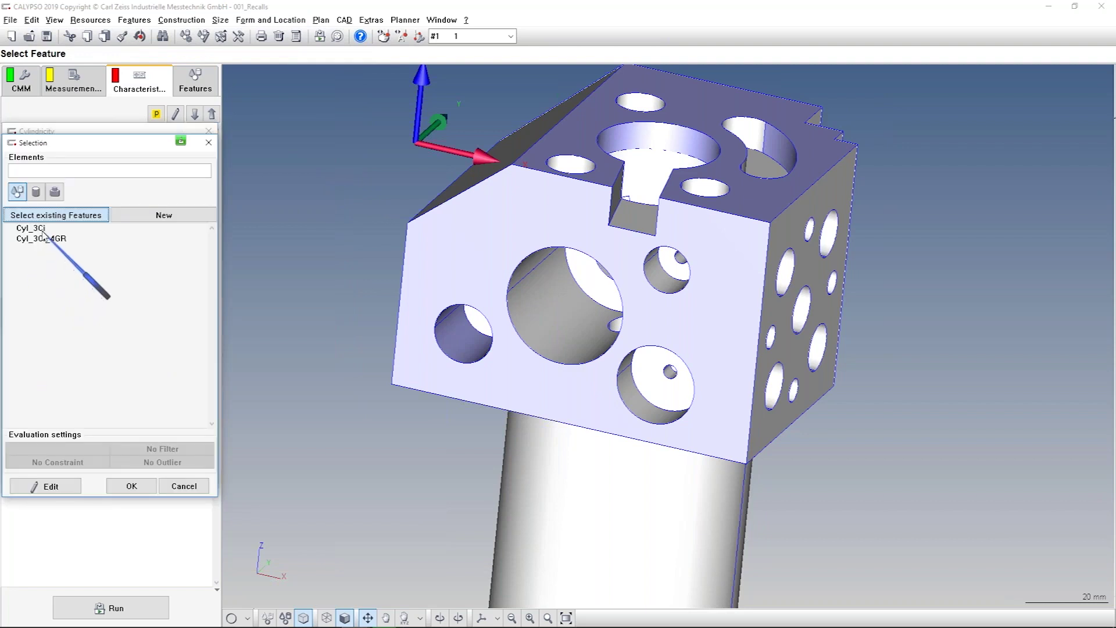
pyautogui.click(42, 229)
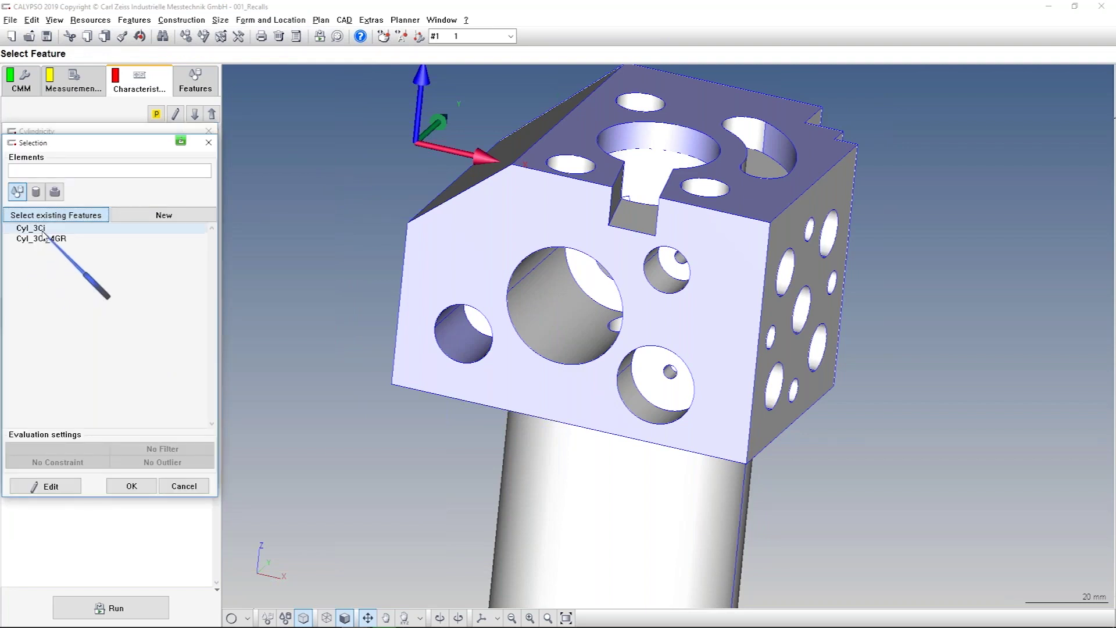
pyautogui.click(132, 488)
pyautogui.click(34, 472)
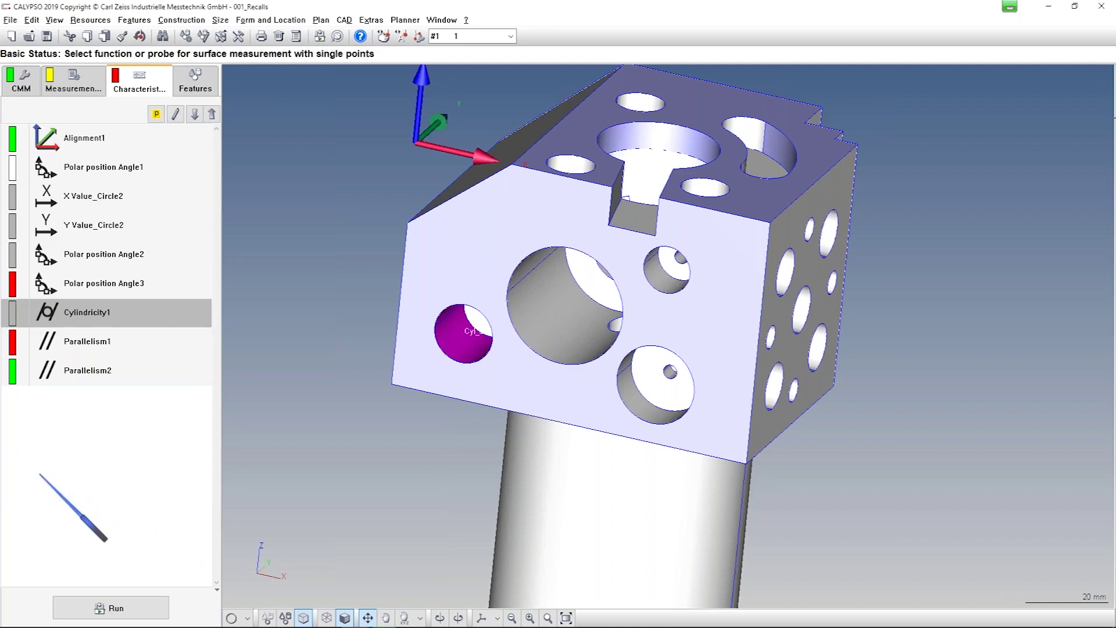
# Drag Cyl_3Ci to the bottom of the Features list and group every other feature above it
pyautogui.click(195, 81)
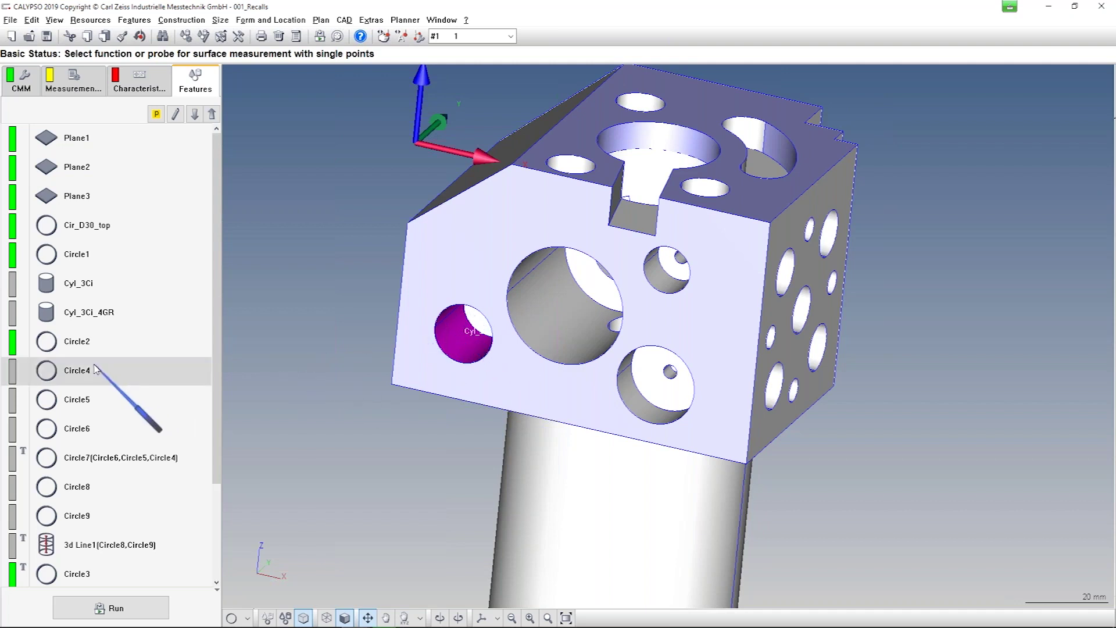
pyautogui.moveTo(84, 291); pyautogui.dragTo(93, 573)
pyautogui.scroll(2, 93, 408)
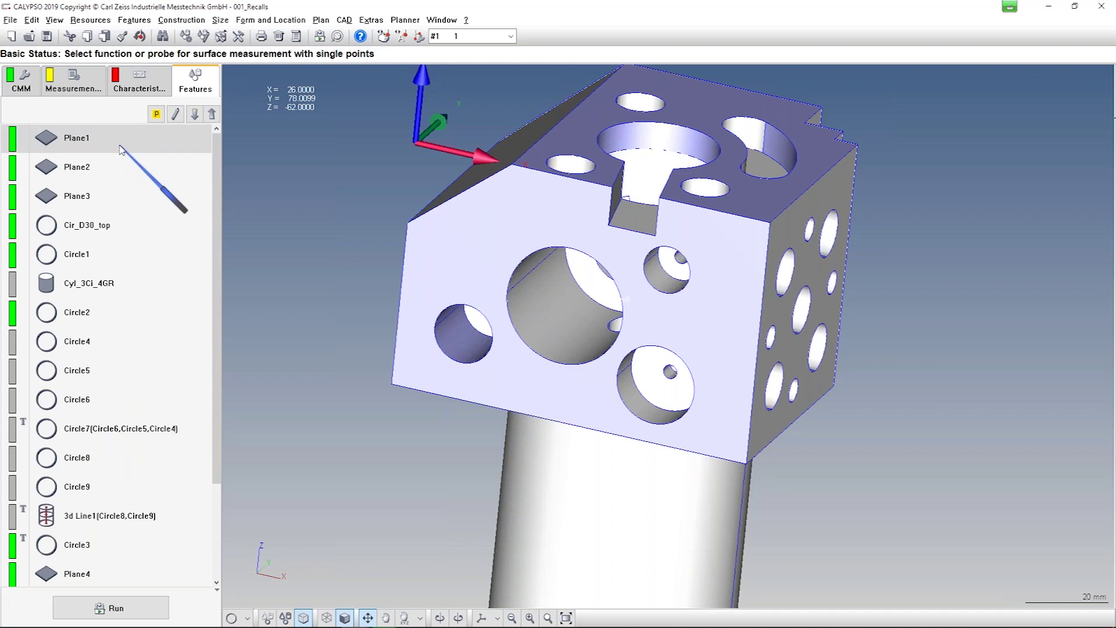
pyautogui.hotkey('ctrl', 'a')
pyautogui.rightClick(121, 147)
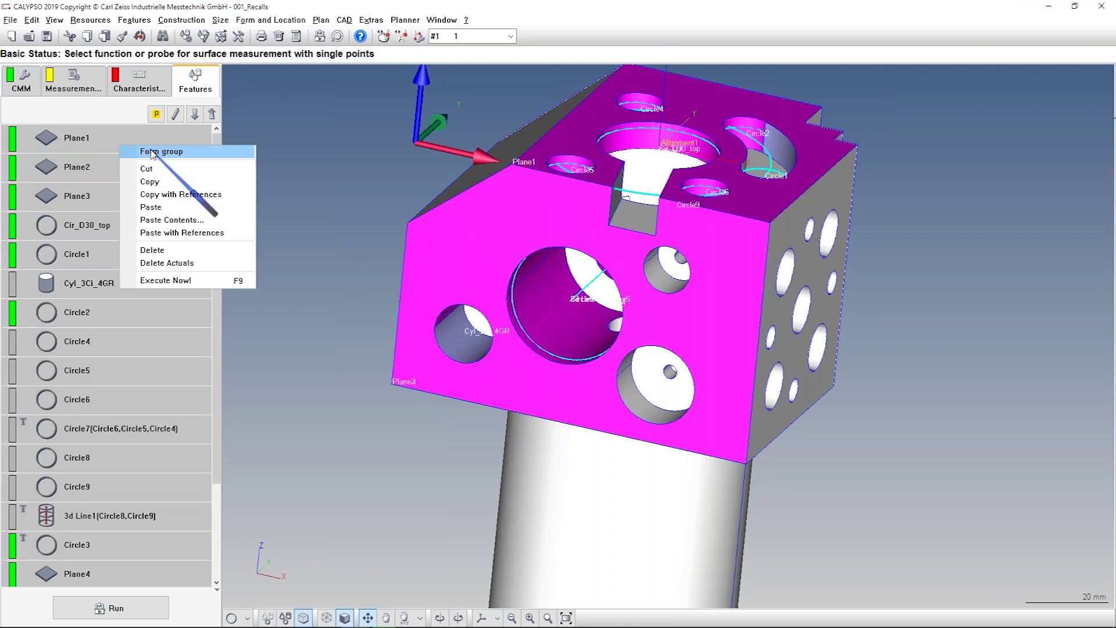
pyautogui.click(153, 153)
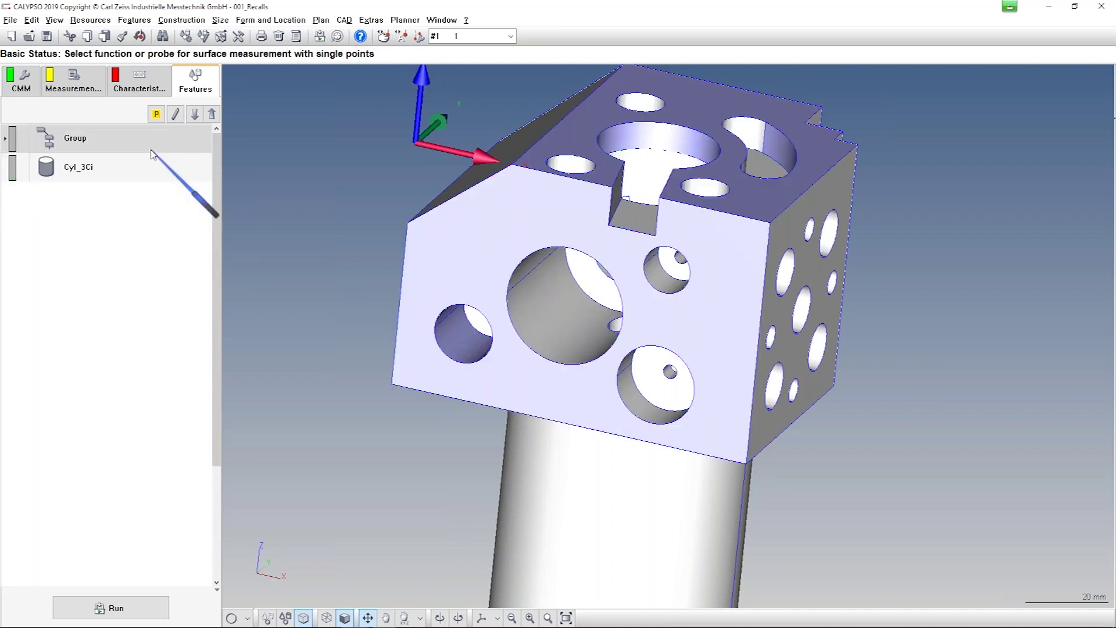
pyautogui.click(106, 170)
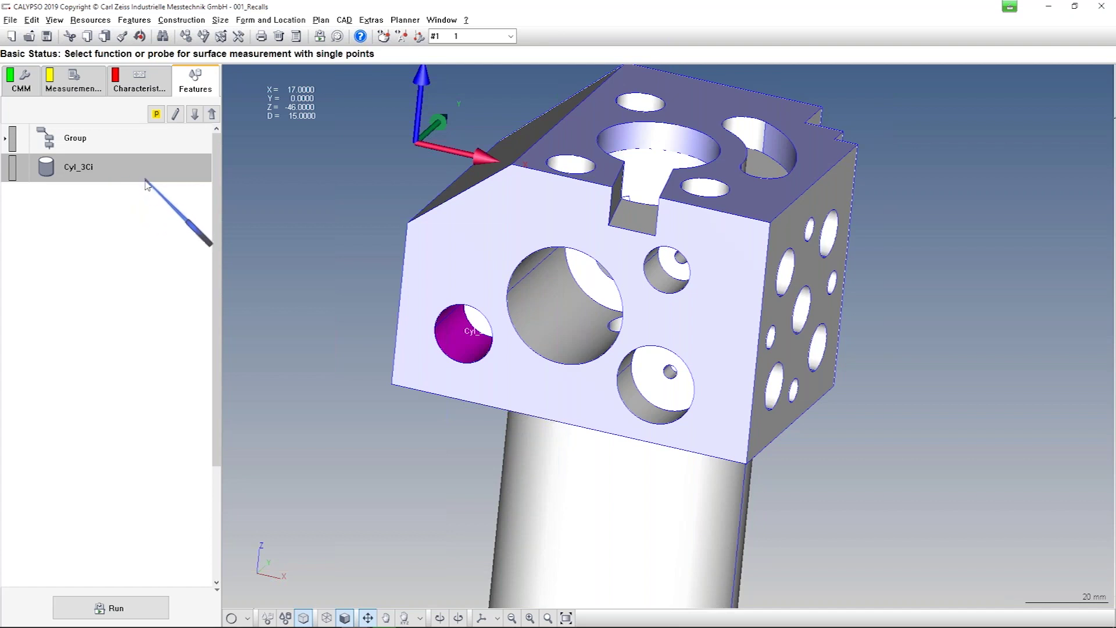
# Add two new circle features, Circle10 and Circle11
pyautogui.click(134, 21)
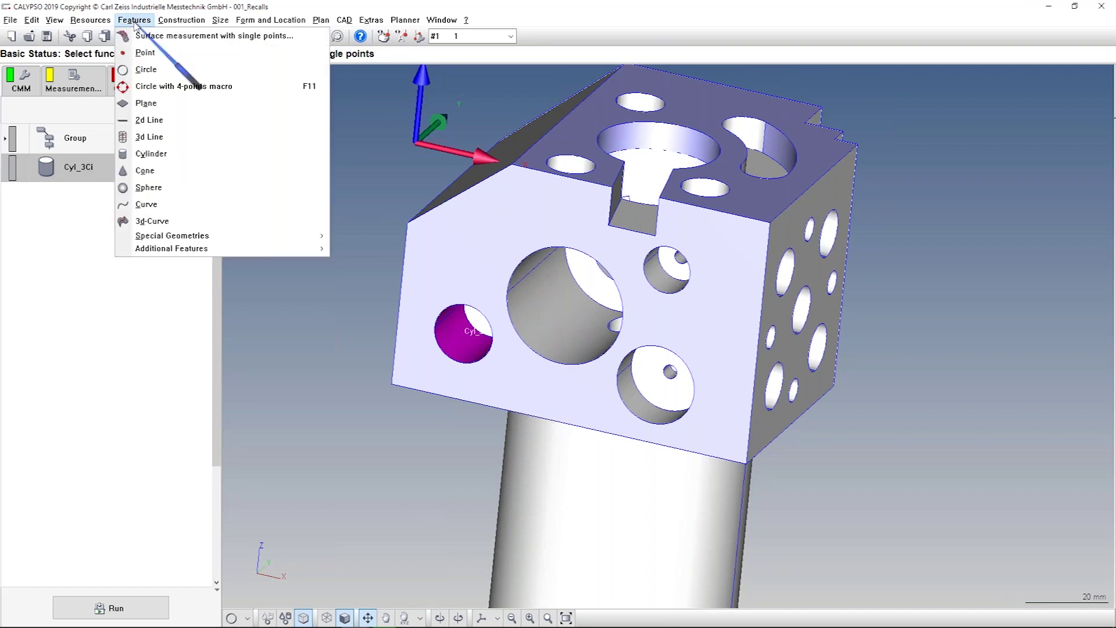
pyautogui.click(145, 69)
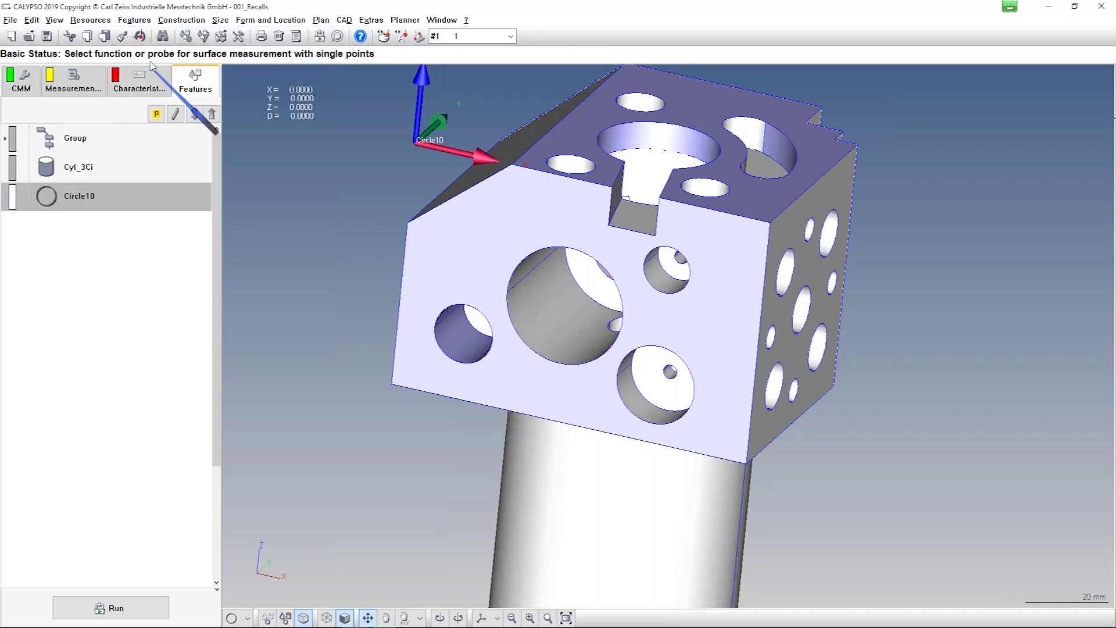
pyautogui.click(134, 20)
pyautogui.click(146, 69)
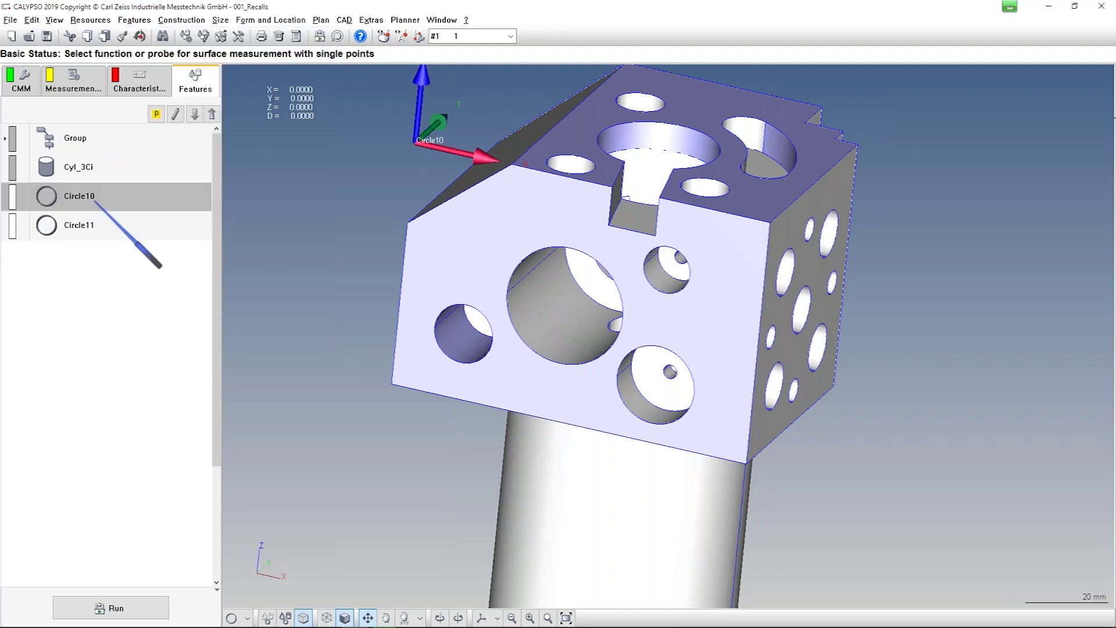
# Open Circle10's definition and start choosing its nominal definition method
pyautogui.doubleClick(95, 202)
pyautogui.moveTo(108, 134); pyautogui.dragTo(314, 101)
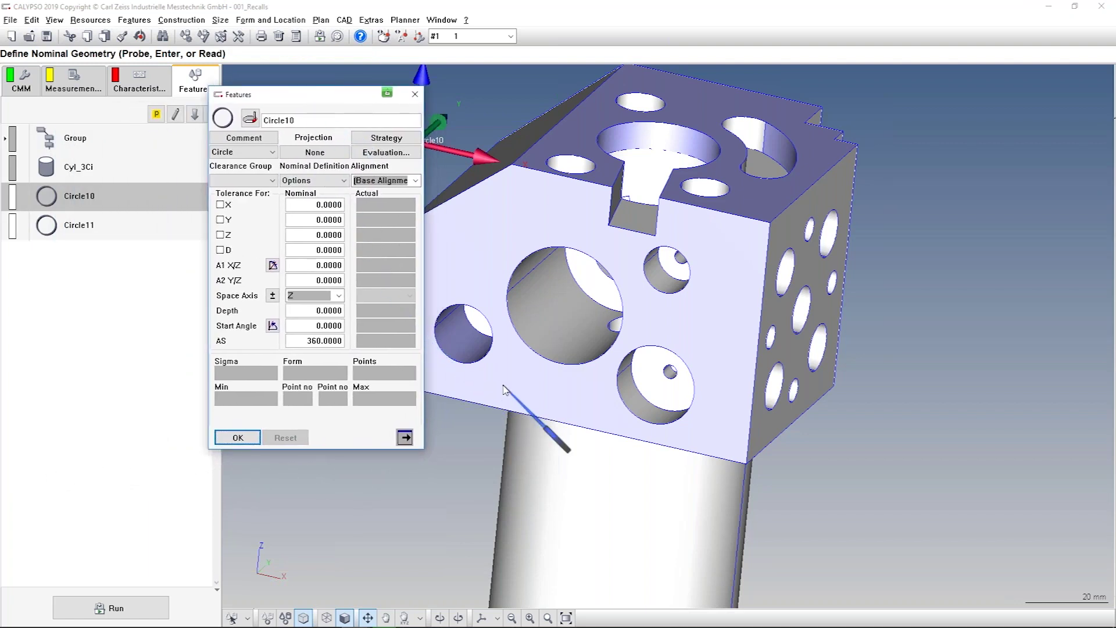
pyautogui.moveTo(474, 443); pyautogui.dragTo(593, 461)
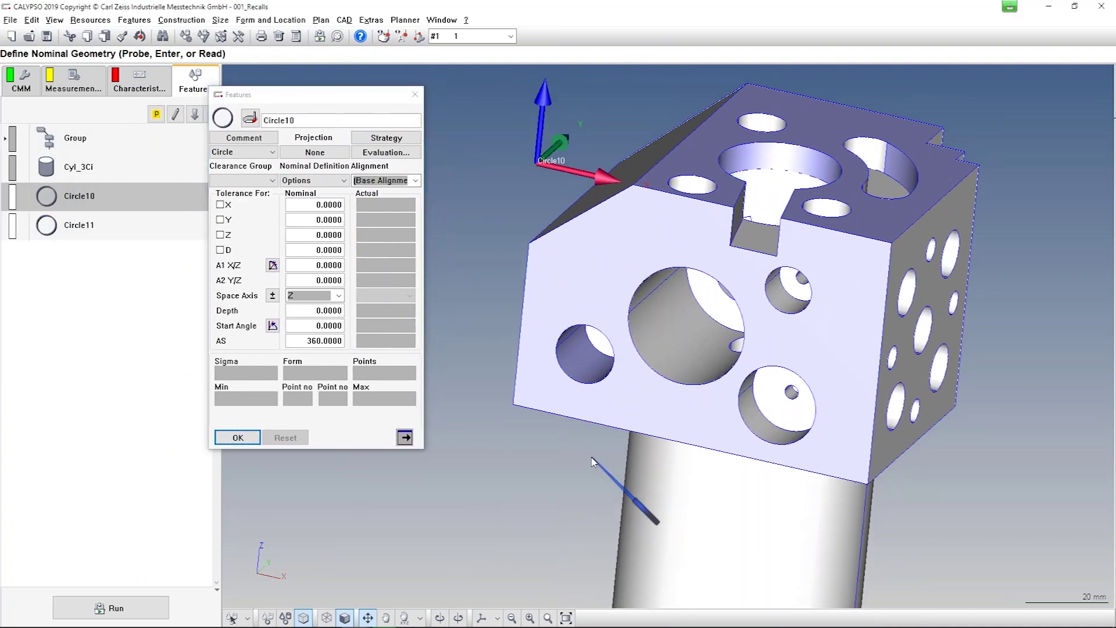
pyautogui.scroll(3, 587, 469)
pyautogui.scroll(2, 642, 412)
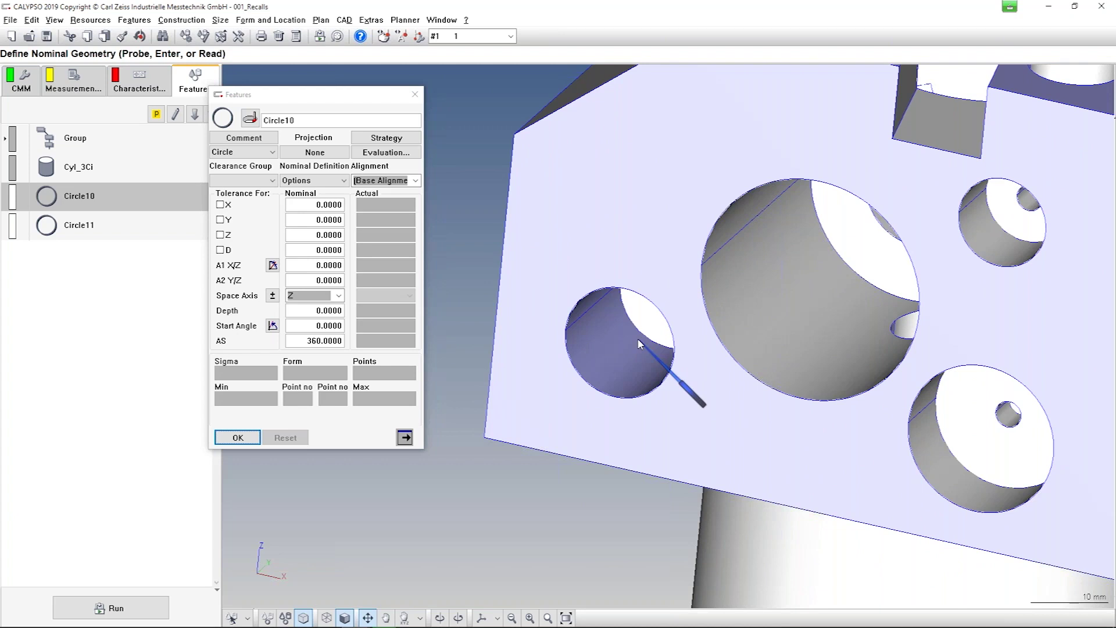
pyautogui.click(322, 183)
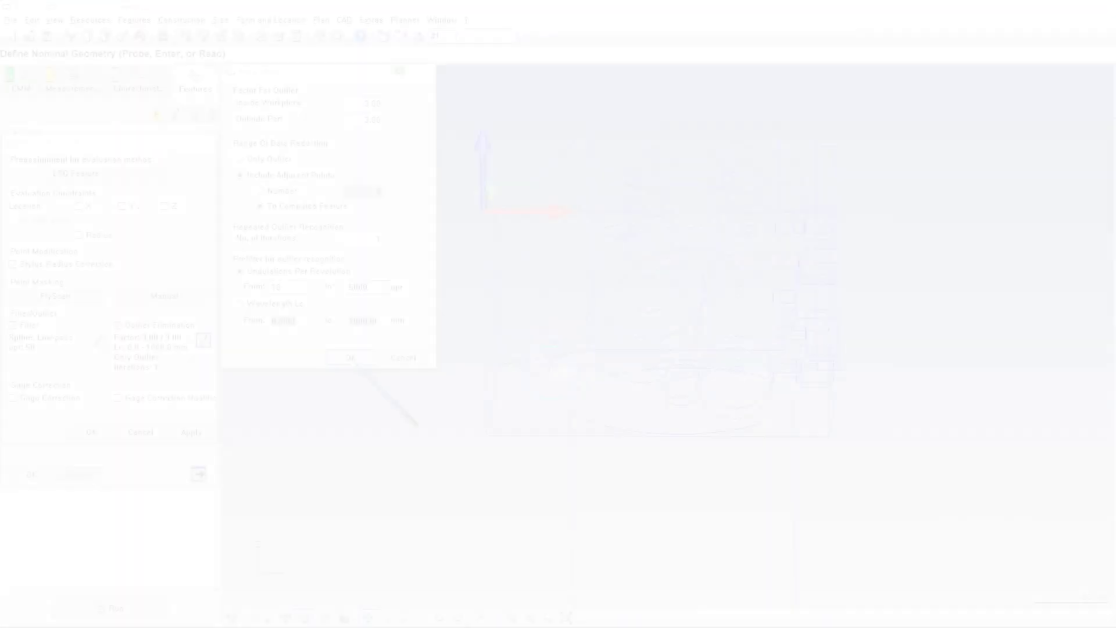
# Close Circle10's outlier and evaluation settings and confirm its definition
pyautogui.click(350, 358)
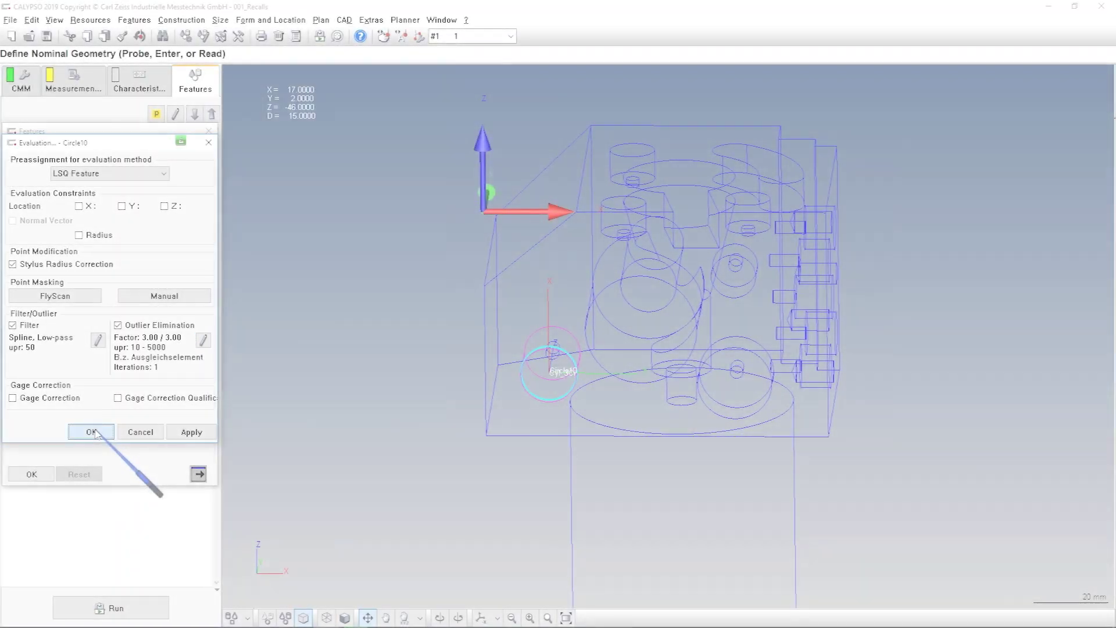
pyautogui.click(91, 432)
pyautogui.click(44, 475)
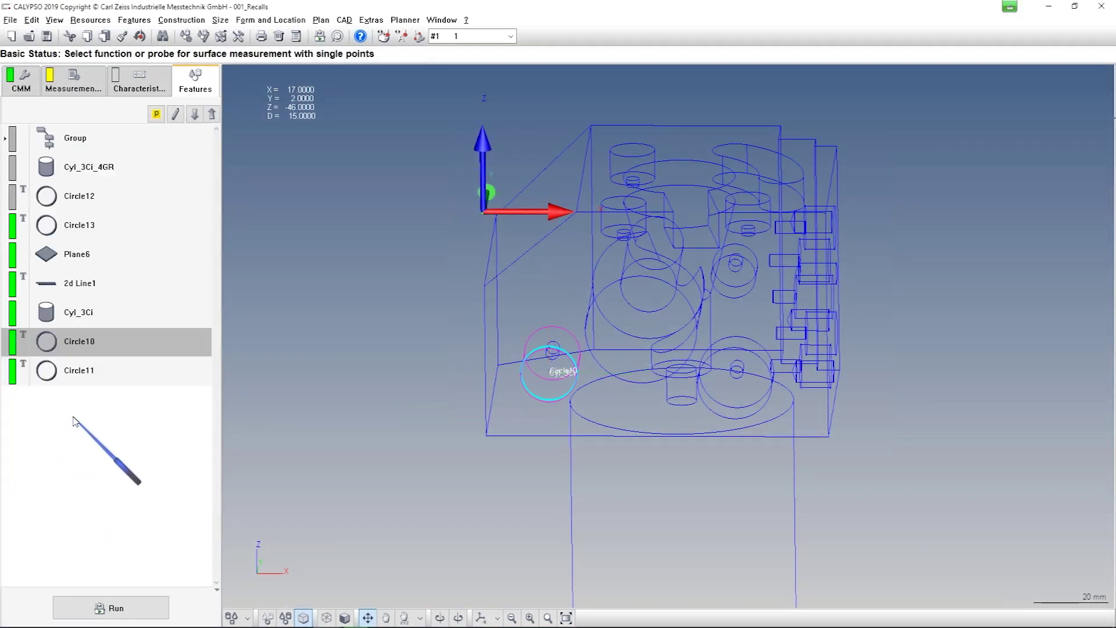
# Add a diameter tolerance to Circle10 to create the Diameter_Circle10 characteristic
pyautogui.doubleClick(93, 342)
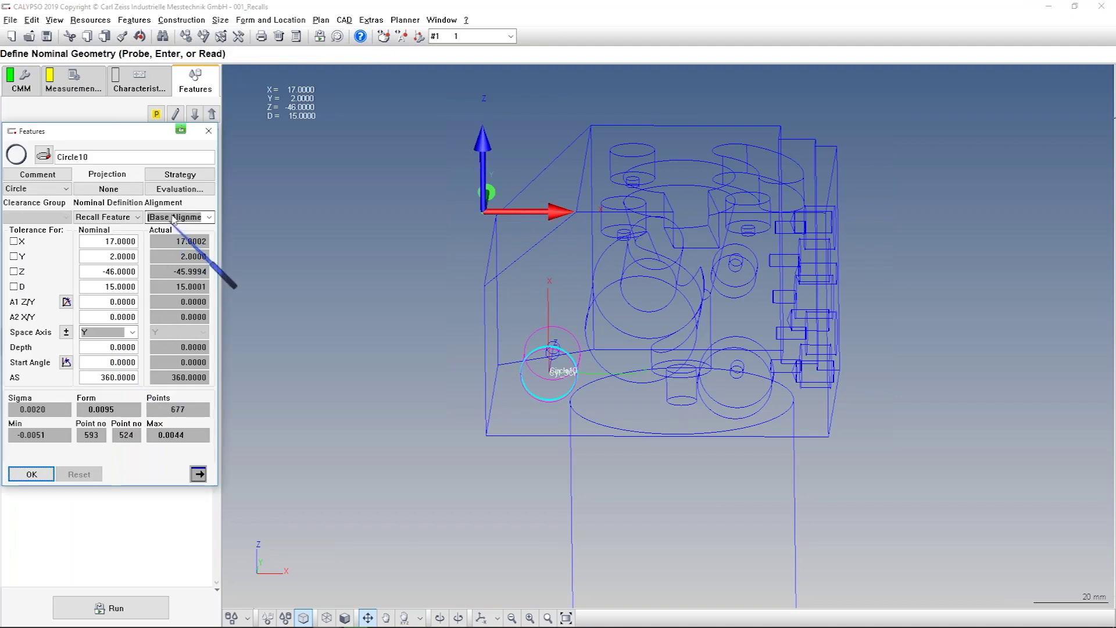
pyautogui.click(184, 192)
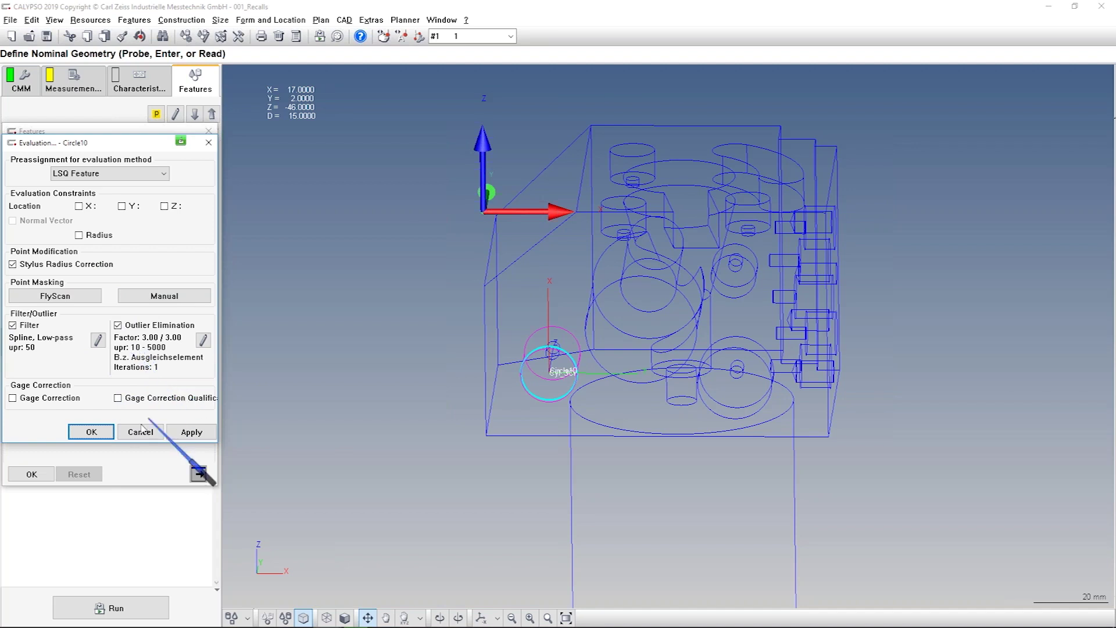
pyautogui.click(91, 431)
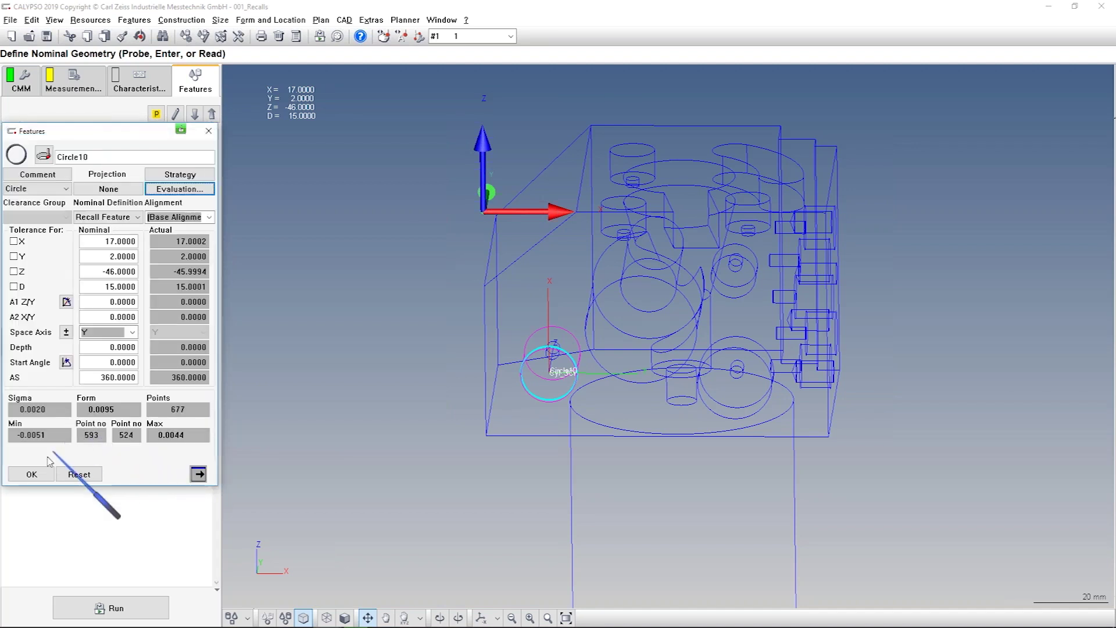
pyautogui.click(13, 286)
pyautogui.click(42, 478)
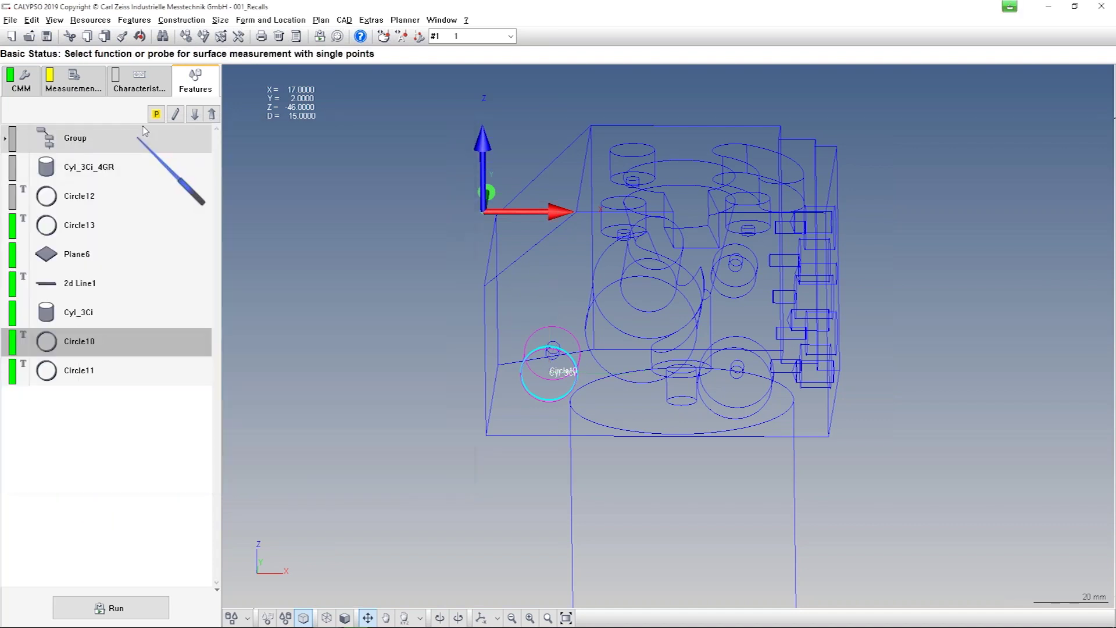
# Set Diameter_Circle10 to its own low-pass spline filter of 150 upr, not Circle10's filter
pyautogui.click(142, 84)
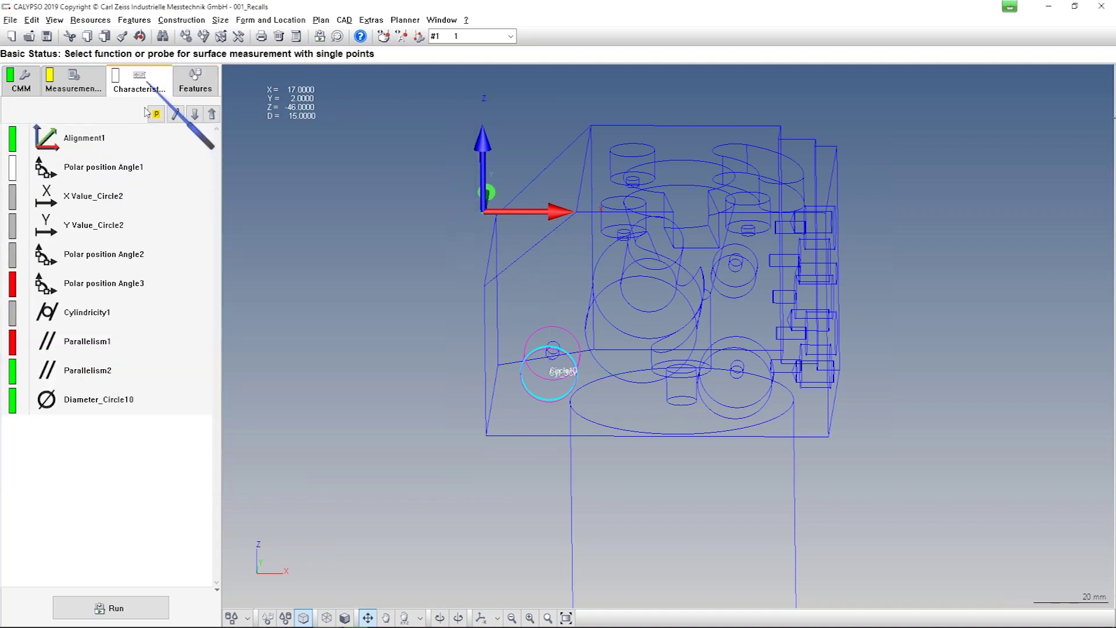
pyautogui.doubleClick(119, 400)
pyautogui.click(25, 283)
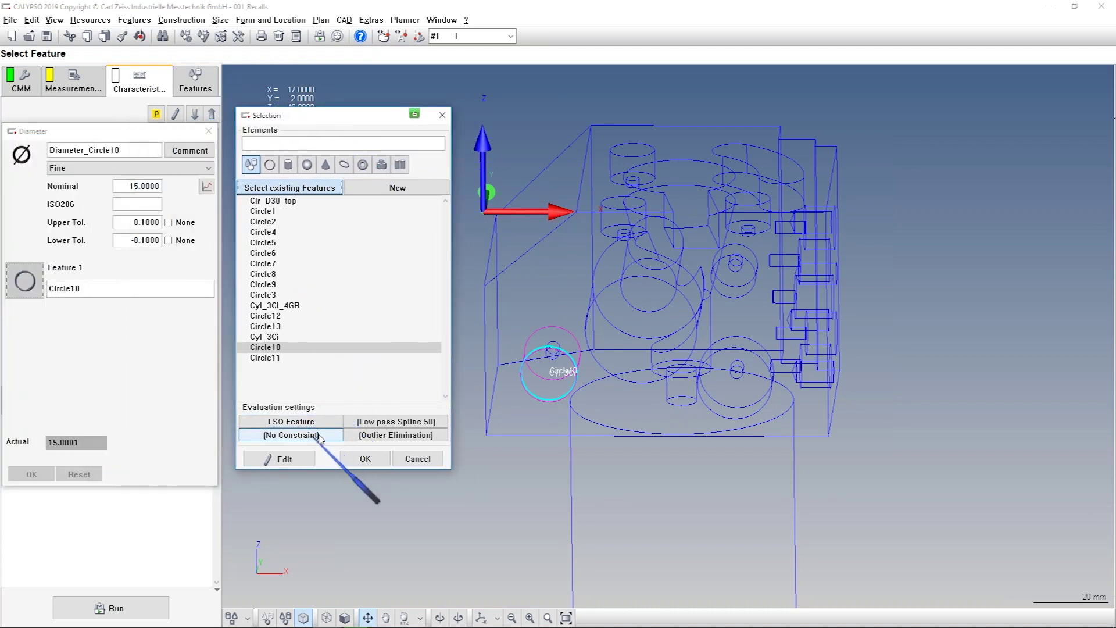
pyautogui.click(396, 423)
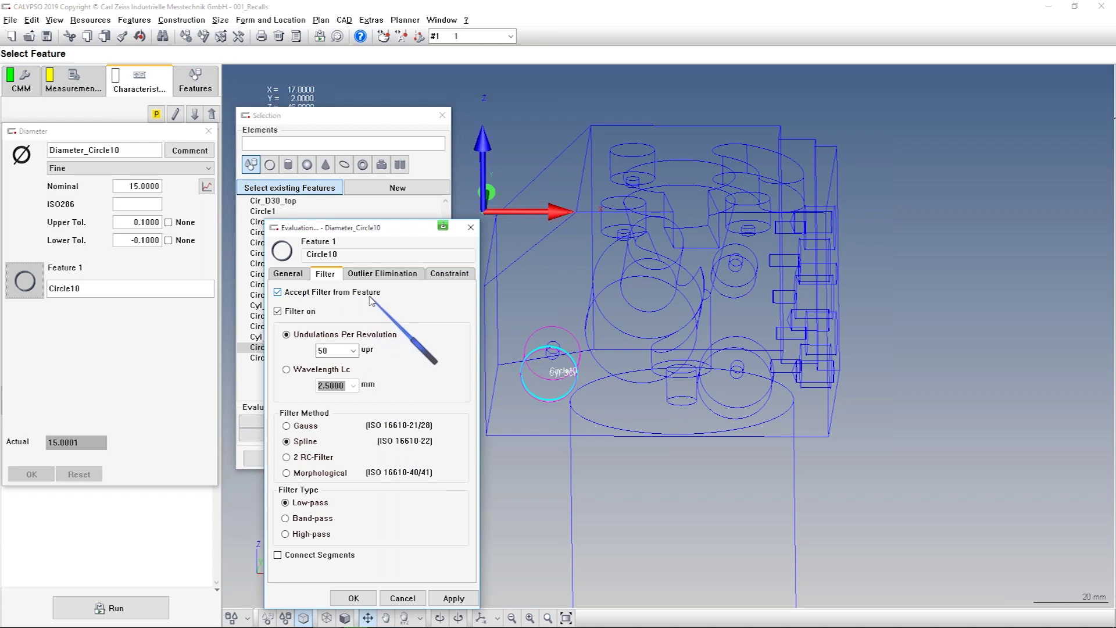
pyautogui.click(278, 293)
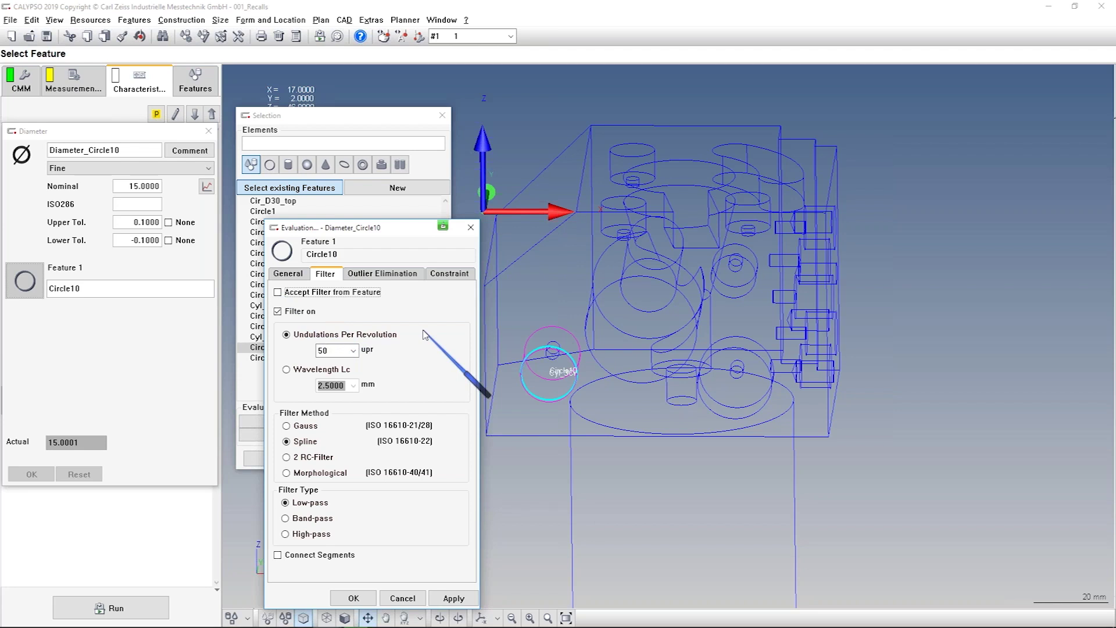
pyautogui.click(353, 350)
pyautogui.click(334, 390)
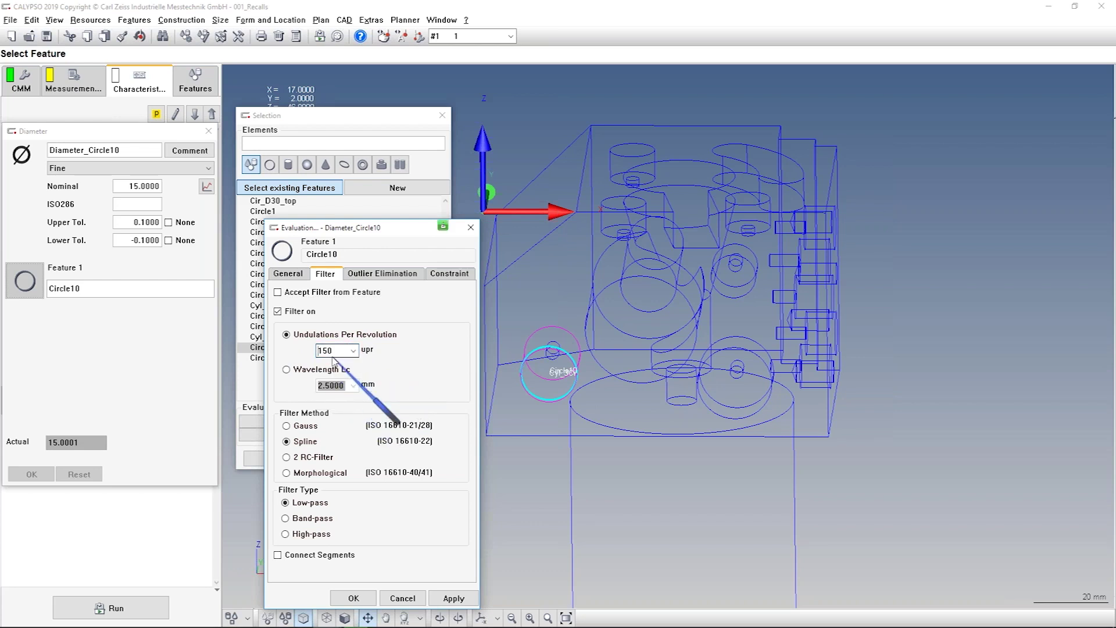
pyautogui.click(354, 598)
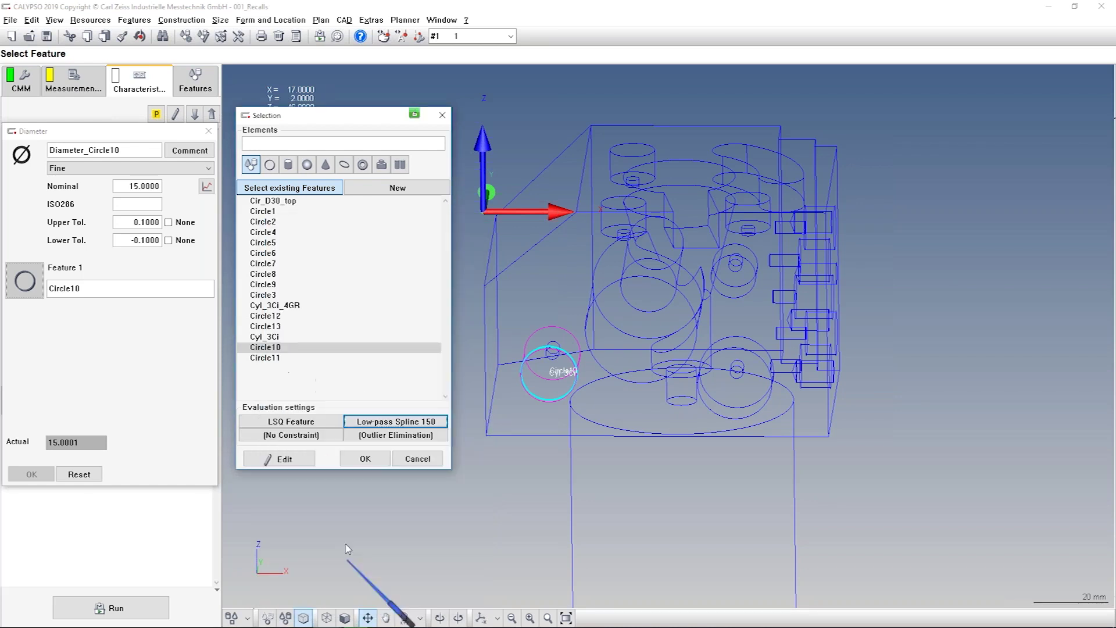
pyautogui.click(371, 459)
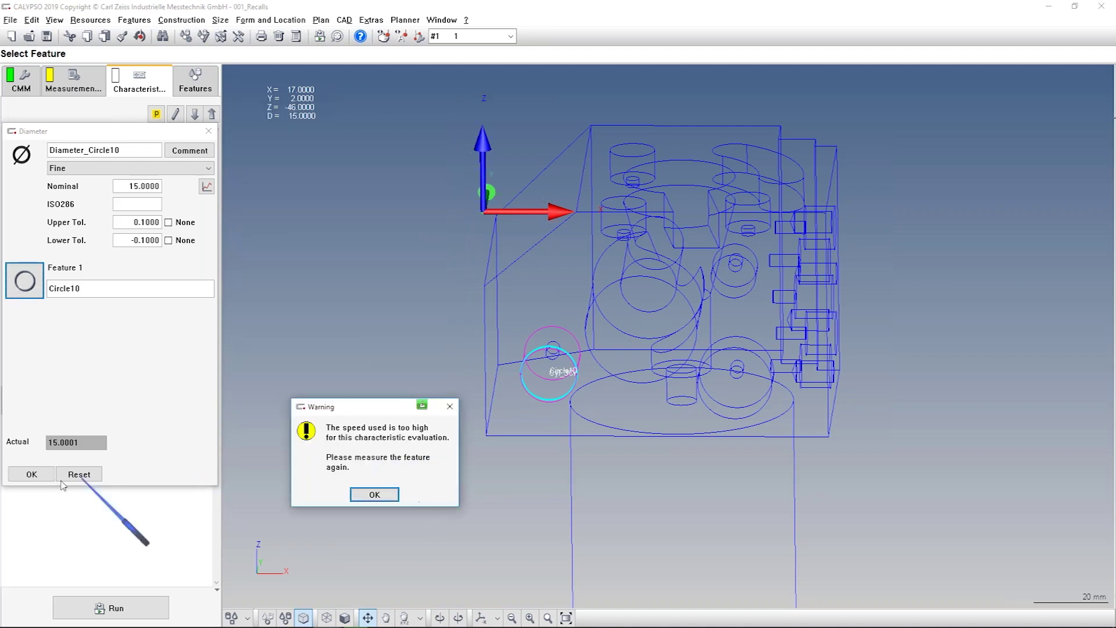
pyautogui.click(375, 495)
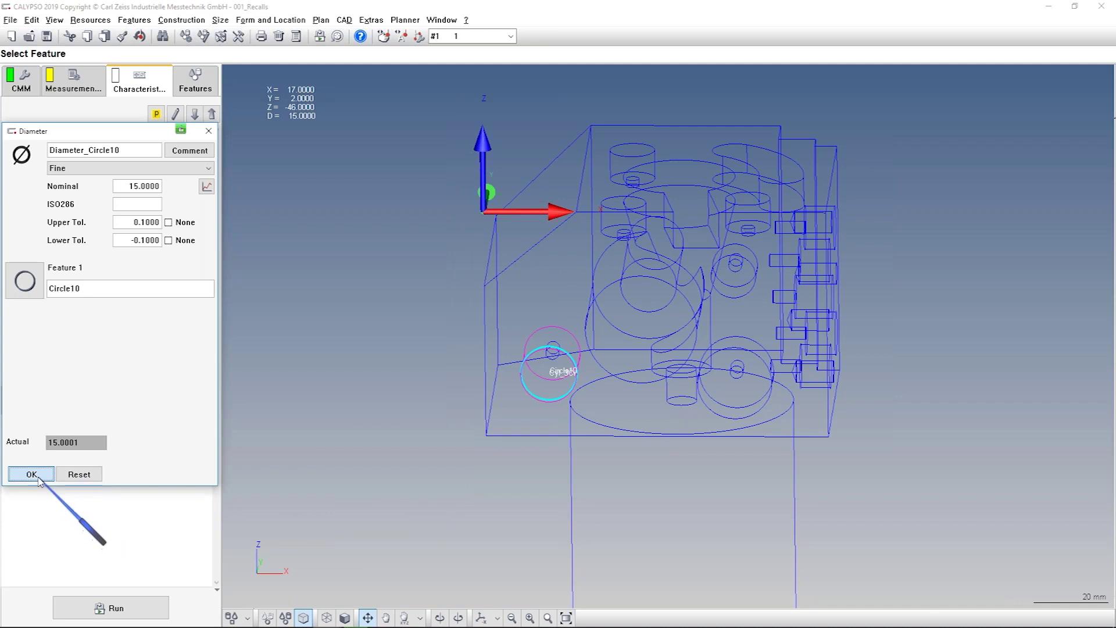
pyautogui.click(38, 478)
# Show the Characteristics Settings Editor's Filter table listing every characteristic's filter
pyautogui.click(134, 20)
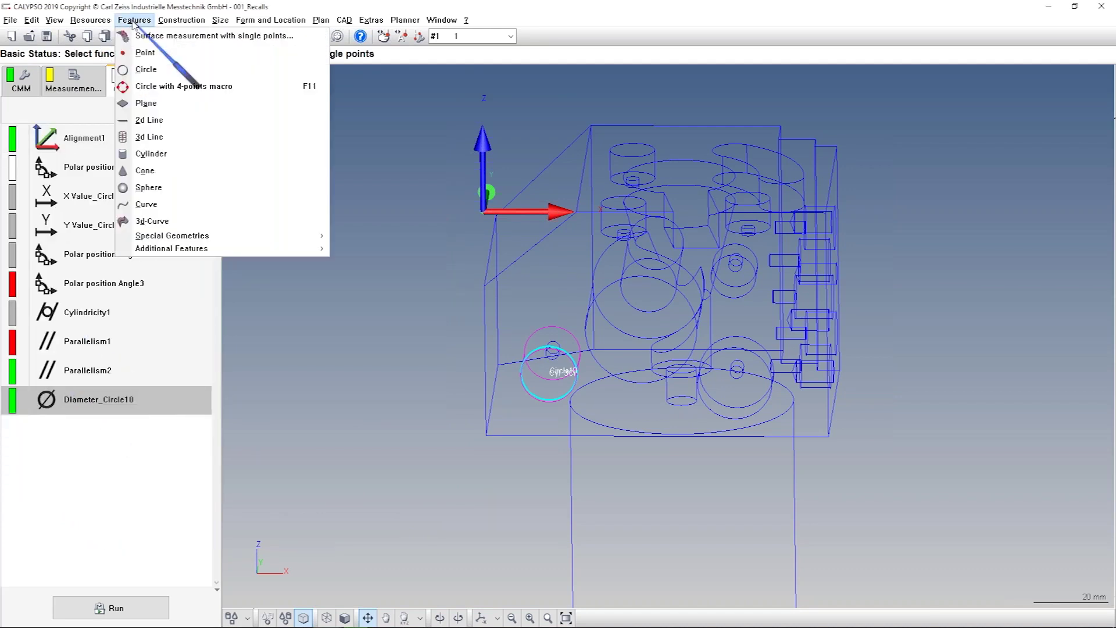
pyautogui.click(90, 20)
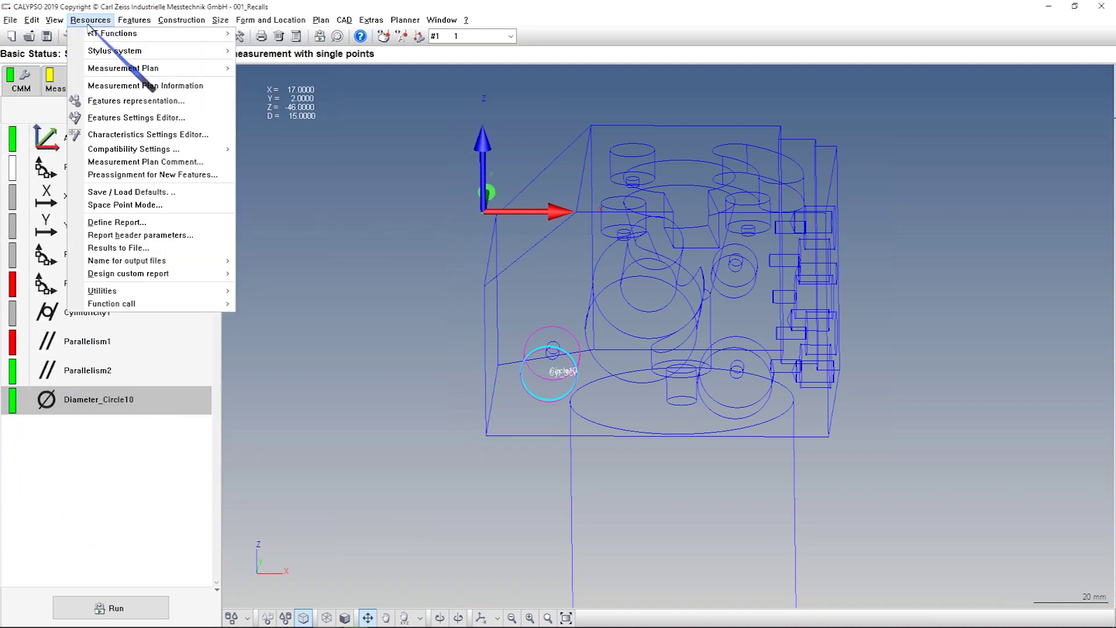
pyautogui.click(150, 135)
pyautogui.click(182, 110)
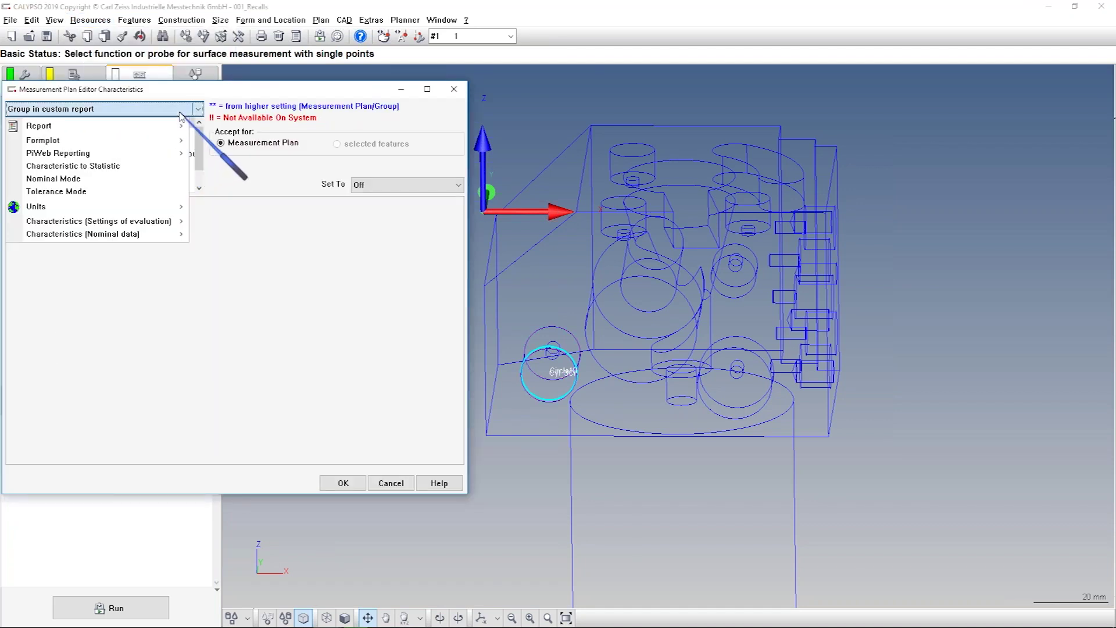
pyautogui.moveTo(168, 207)
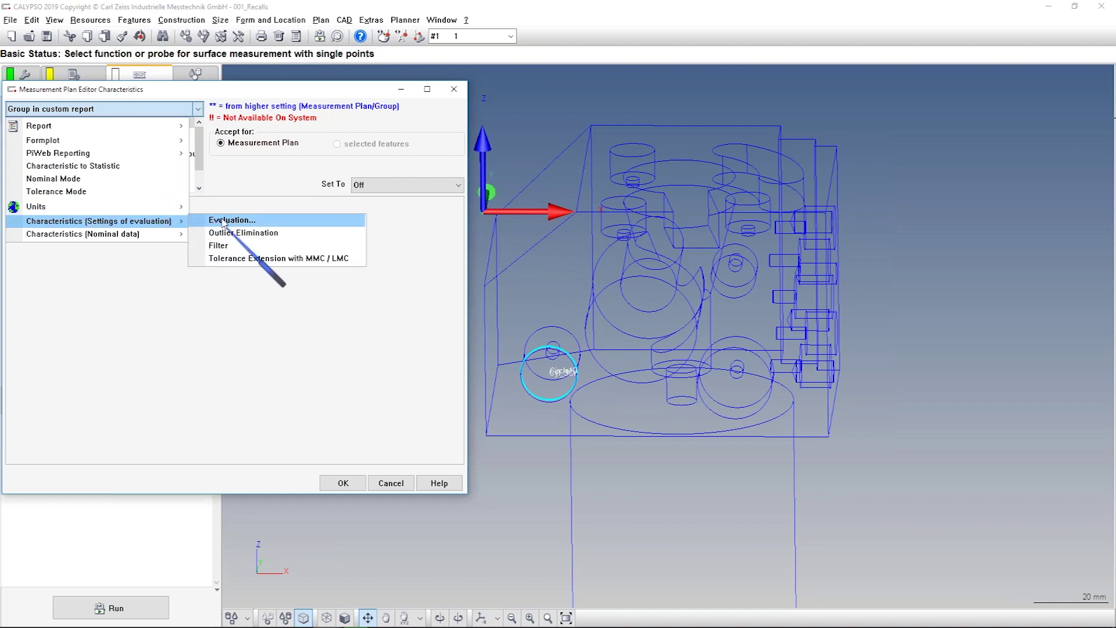
pyautogui.click(219, 245)
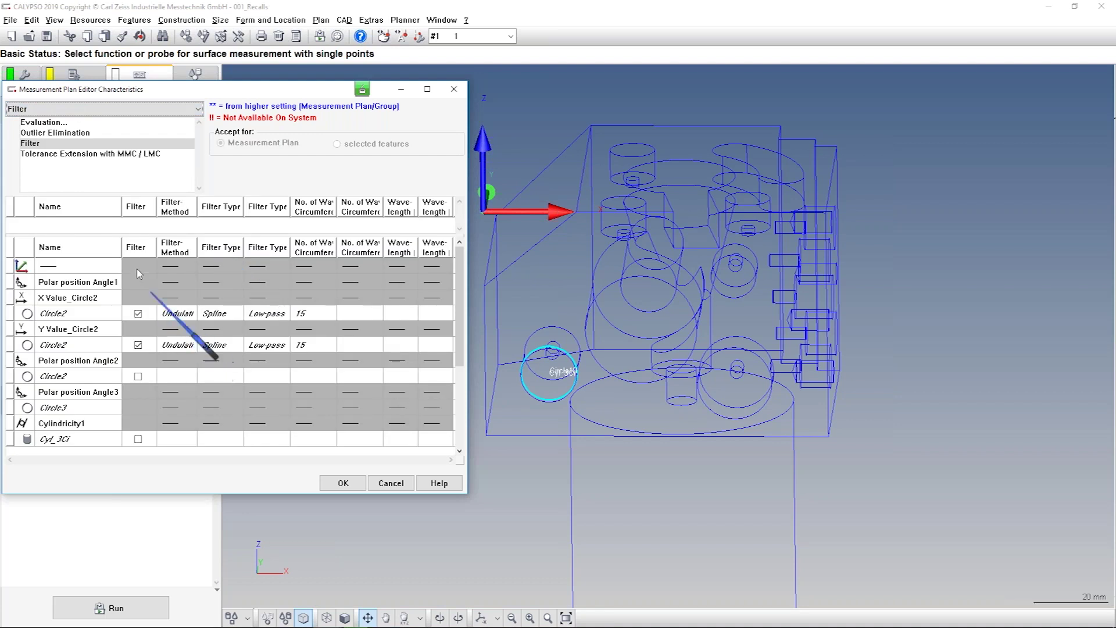